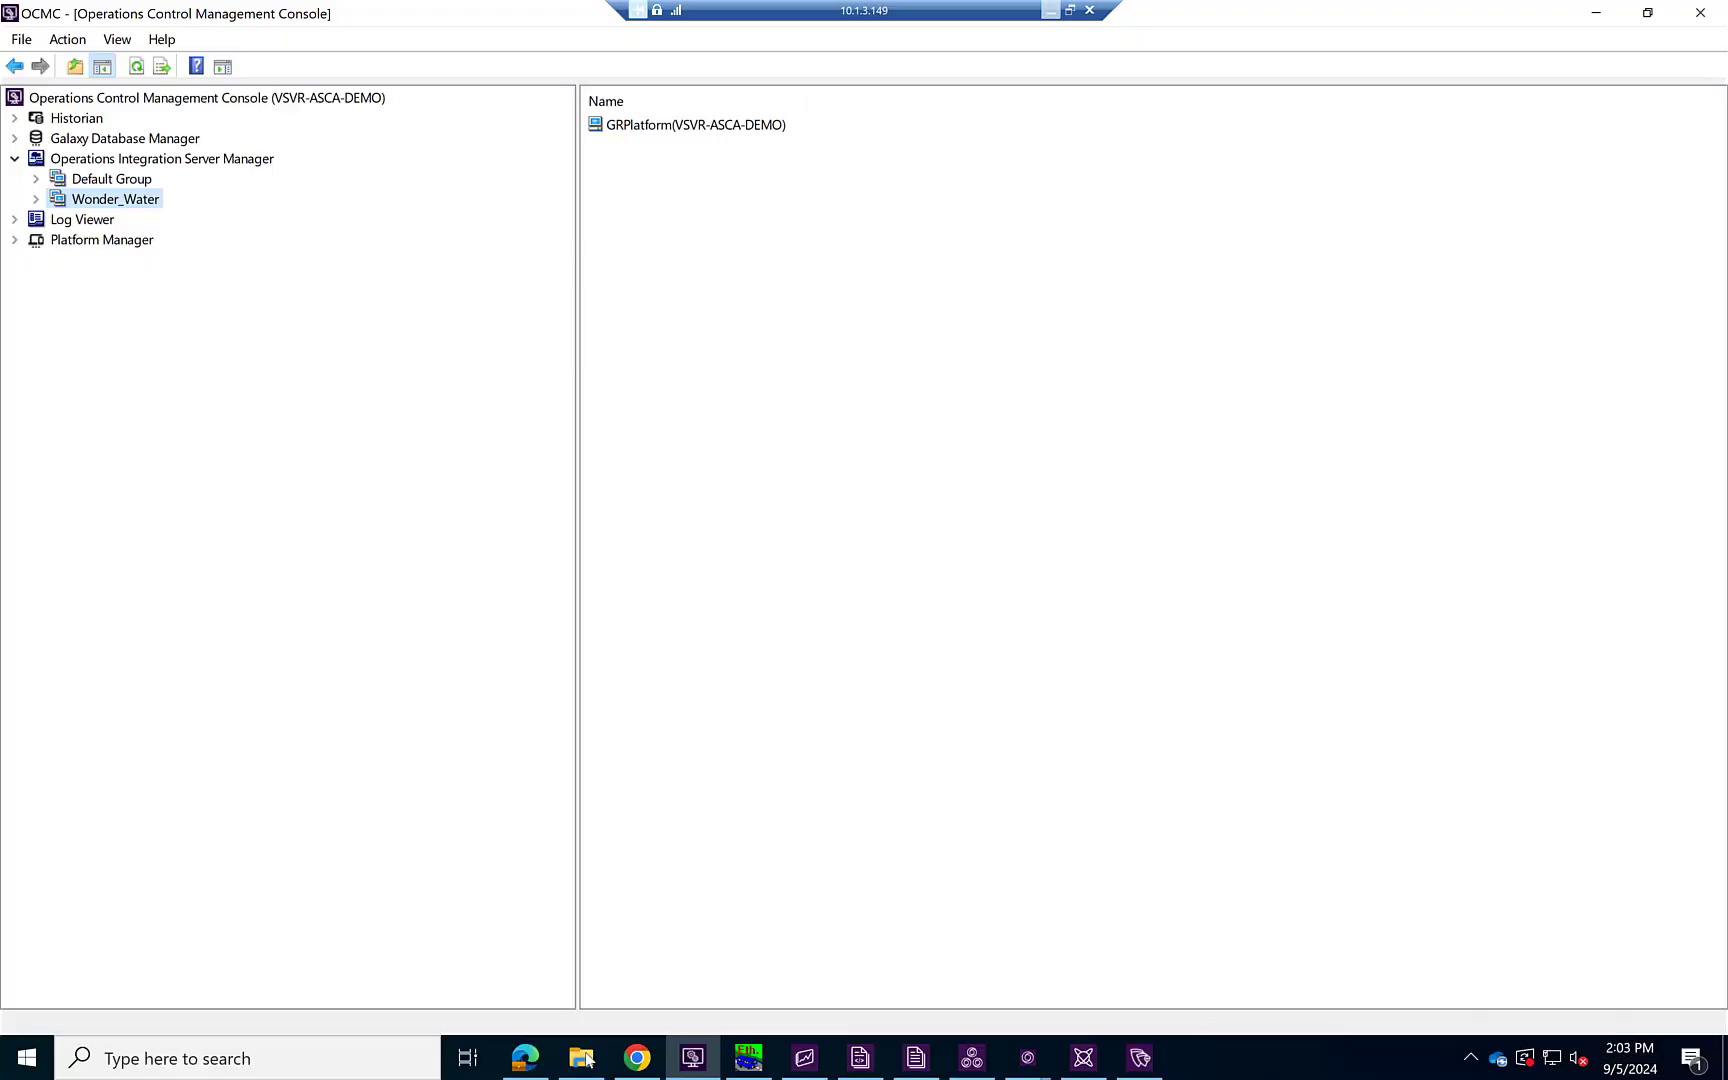
# - Expand GRPlatform's supervisory servers, check OI.GATEWAY.3's component versions, and expand Allen-Bradley - ABCIP
pyautogui.click(36, 199)
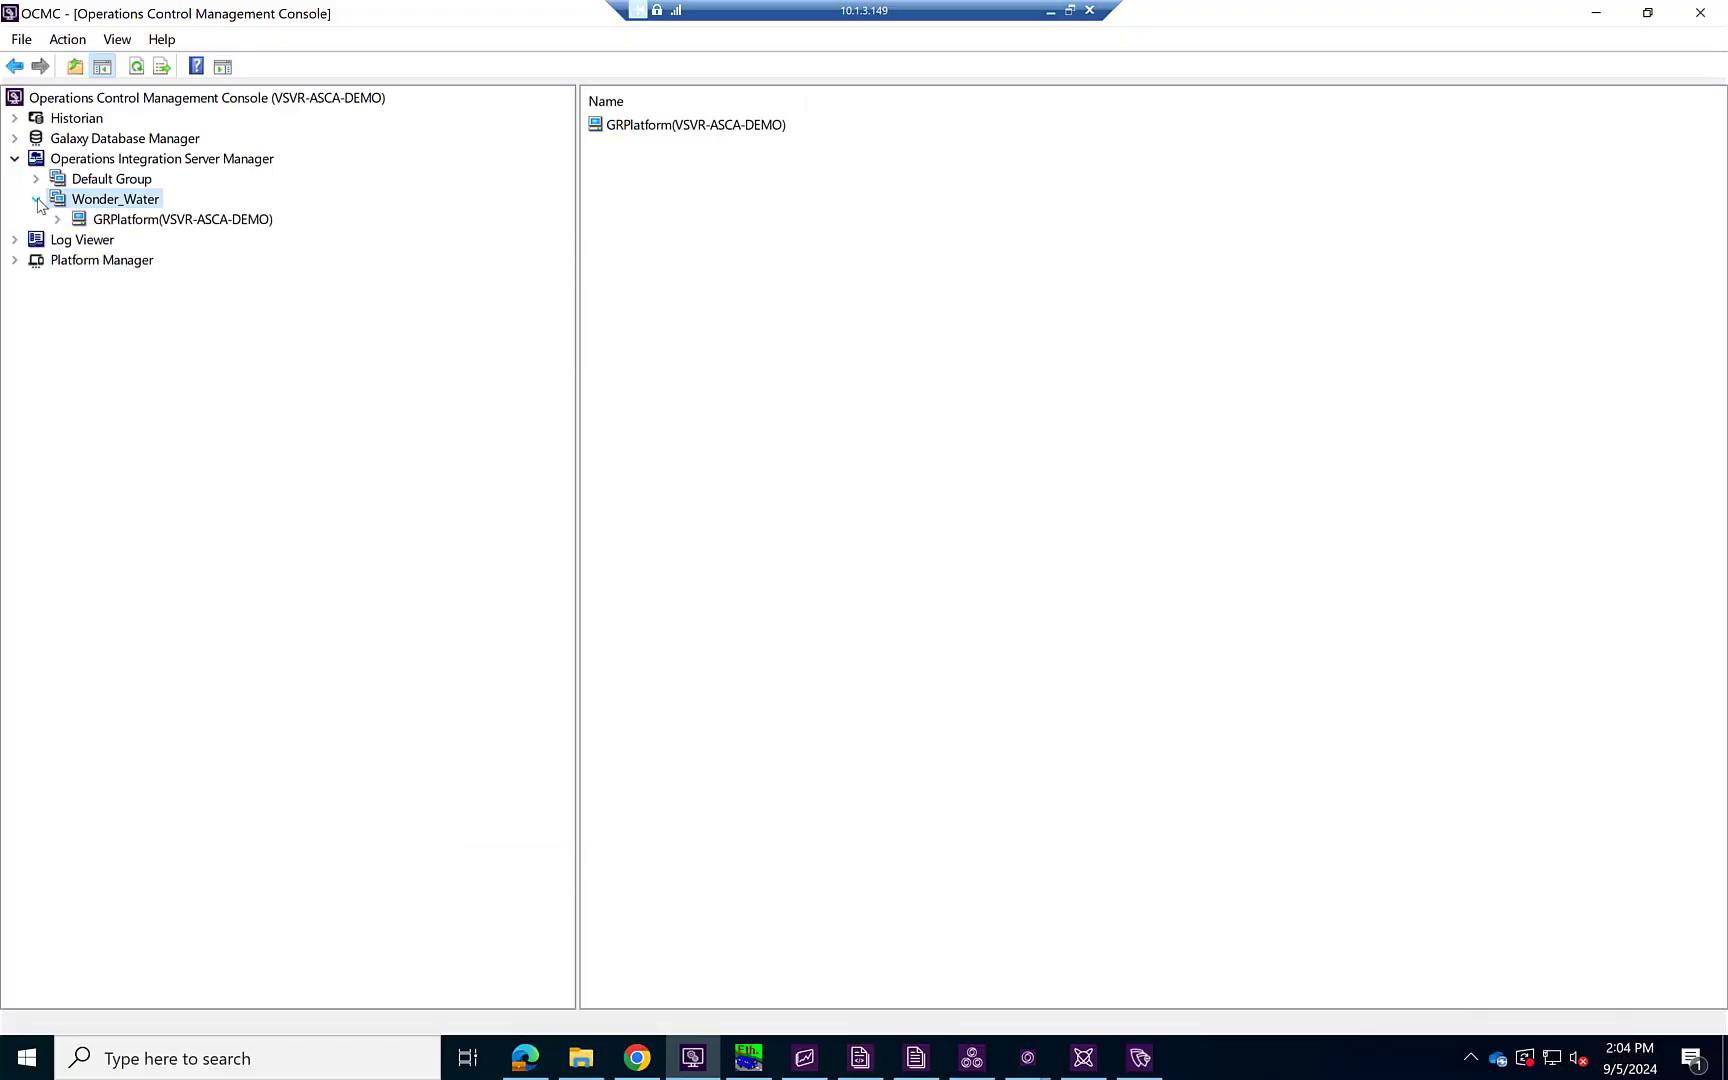
pyautogui.click(58, 219)
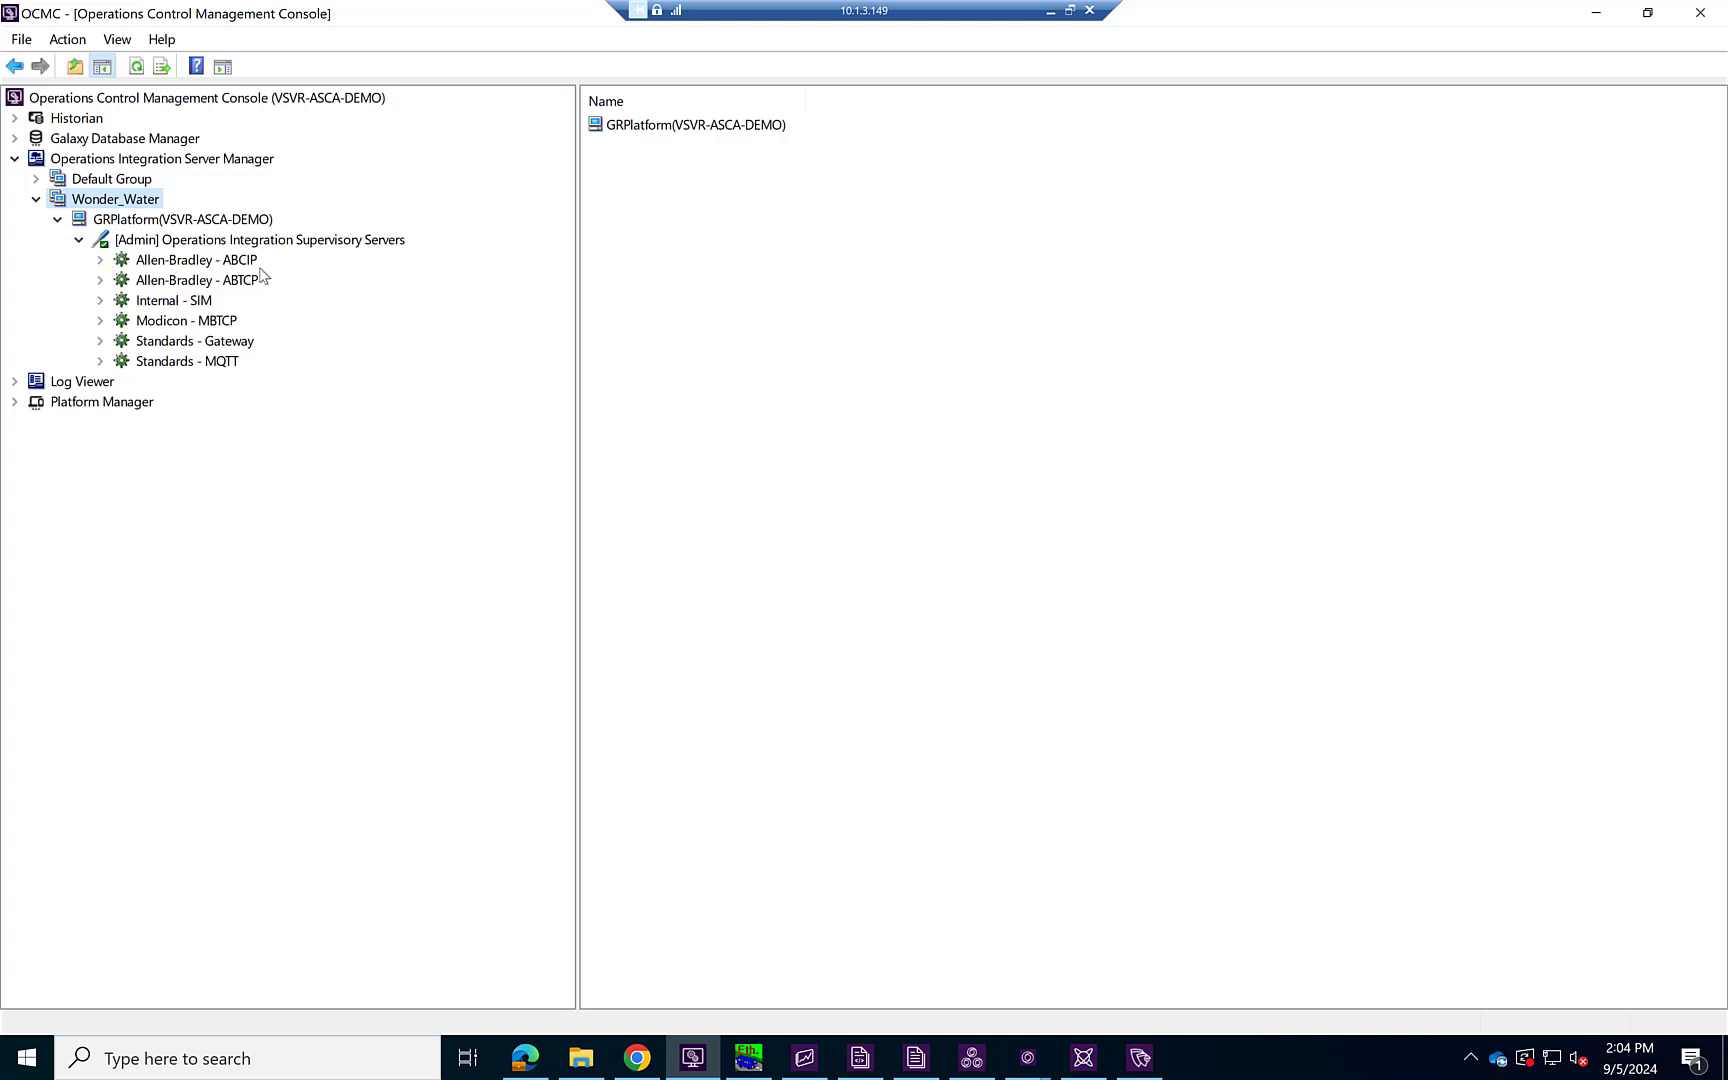
pyautogui.click(100, 341)
pyautogui.click(150, 363)
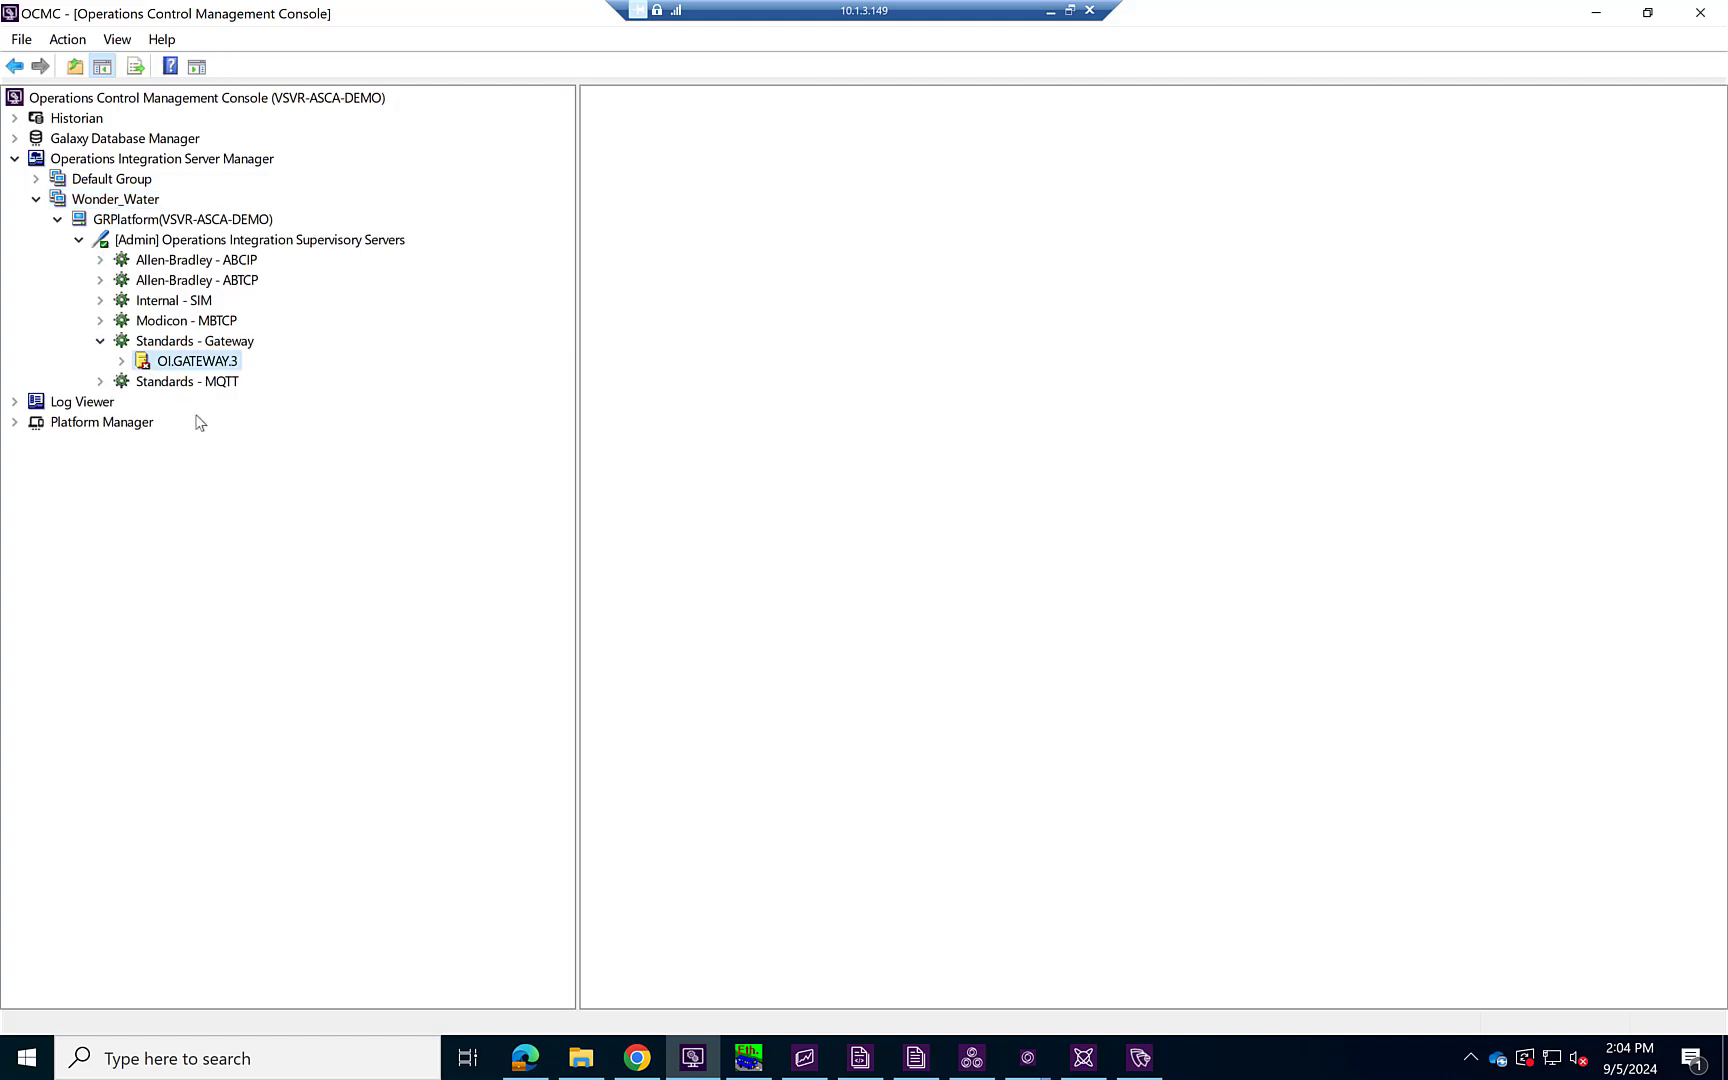
pyautogui.click(121, 361)
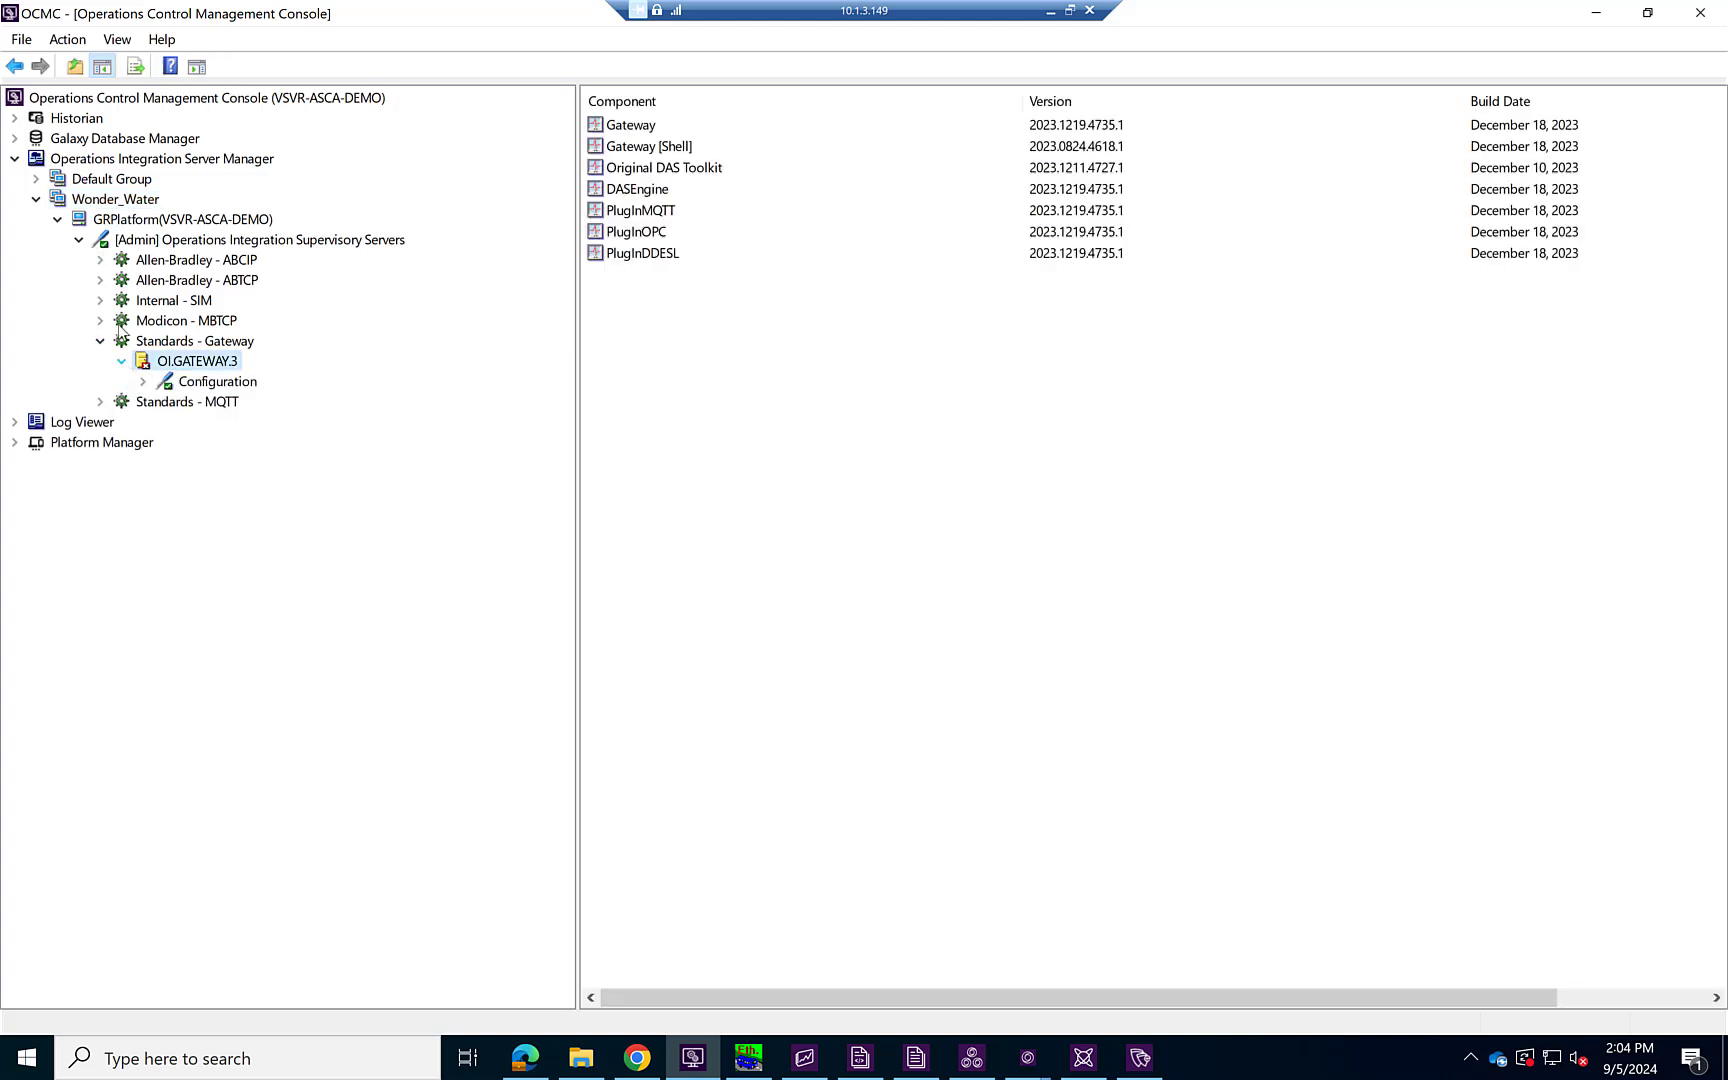
pyautogui.click(100, 260)
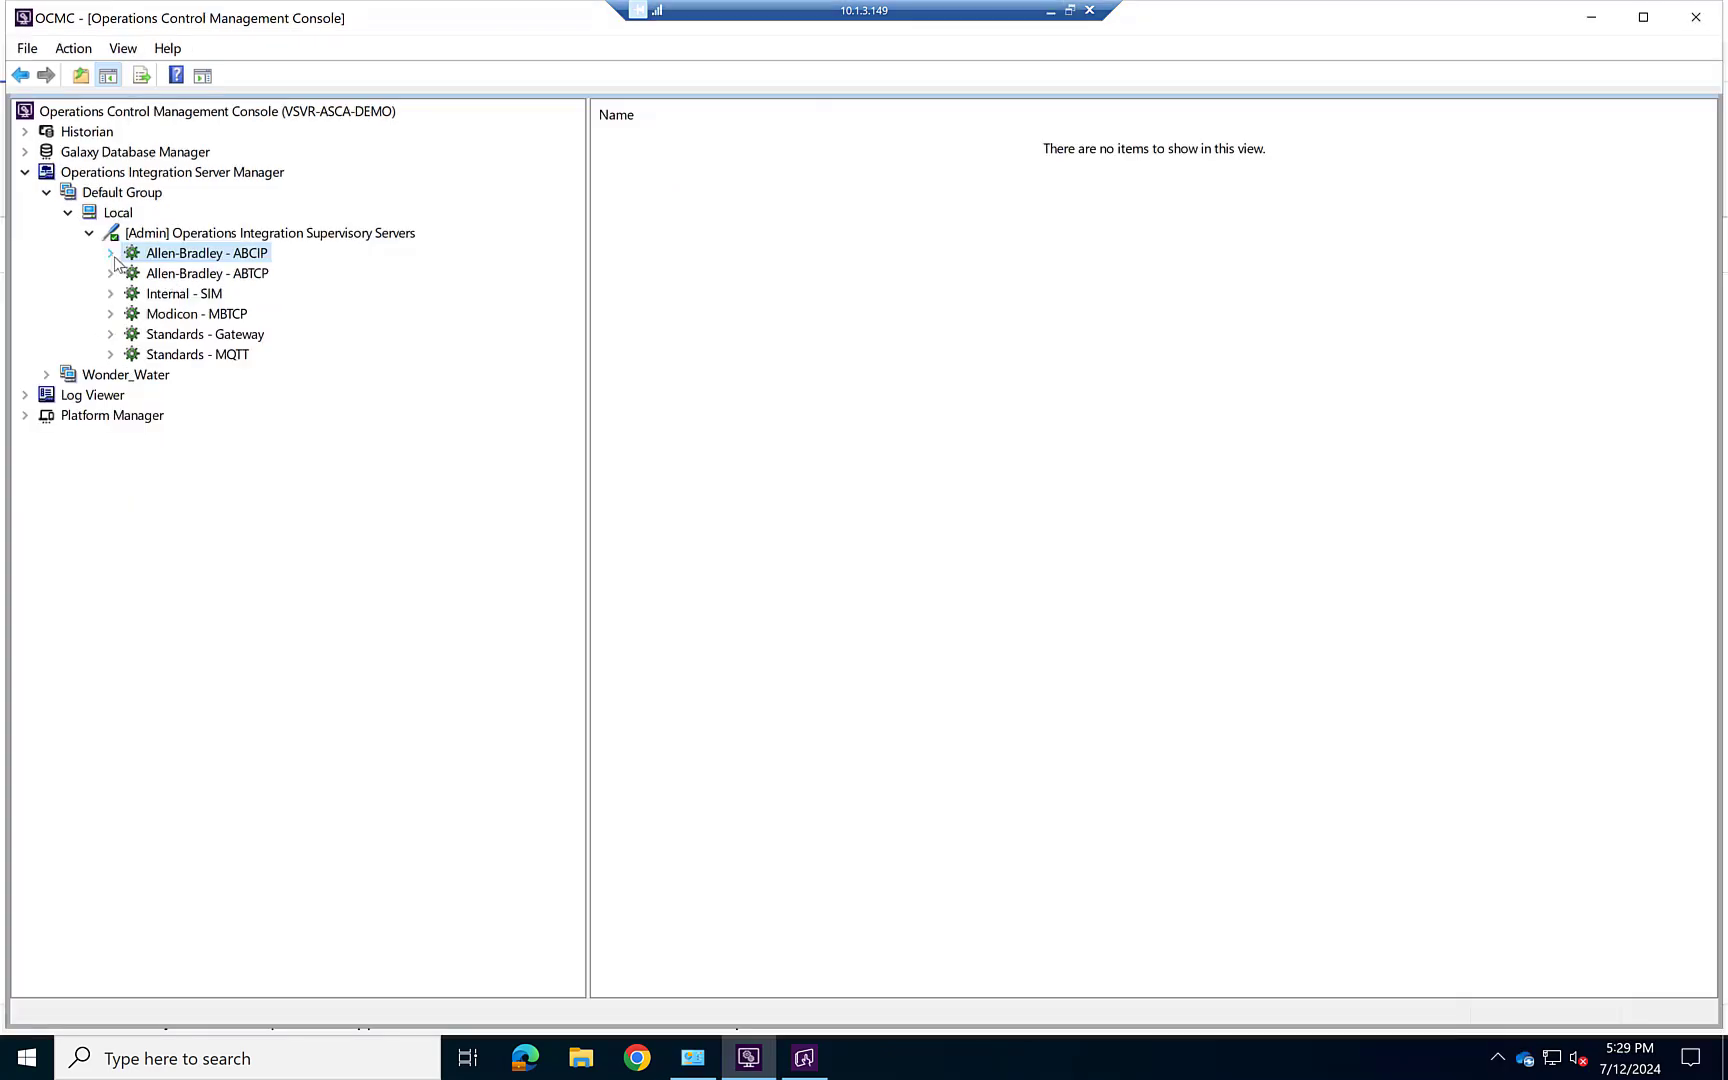
# - Expand the ABCIP driver's OI.ABCIP.2 Configuration down to its PORT node
pyautogui.click(111, 254)
pyautogui.click(132, 275)
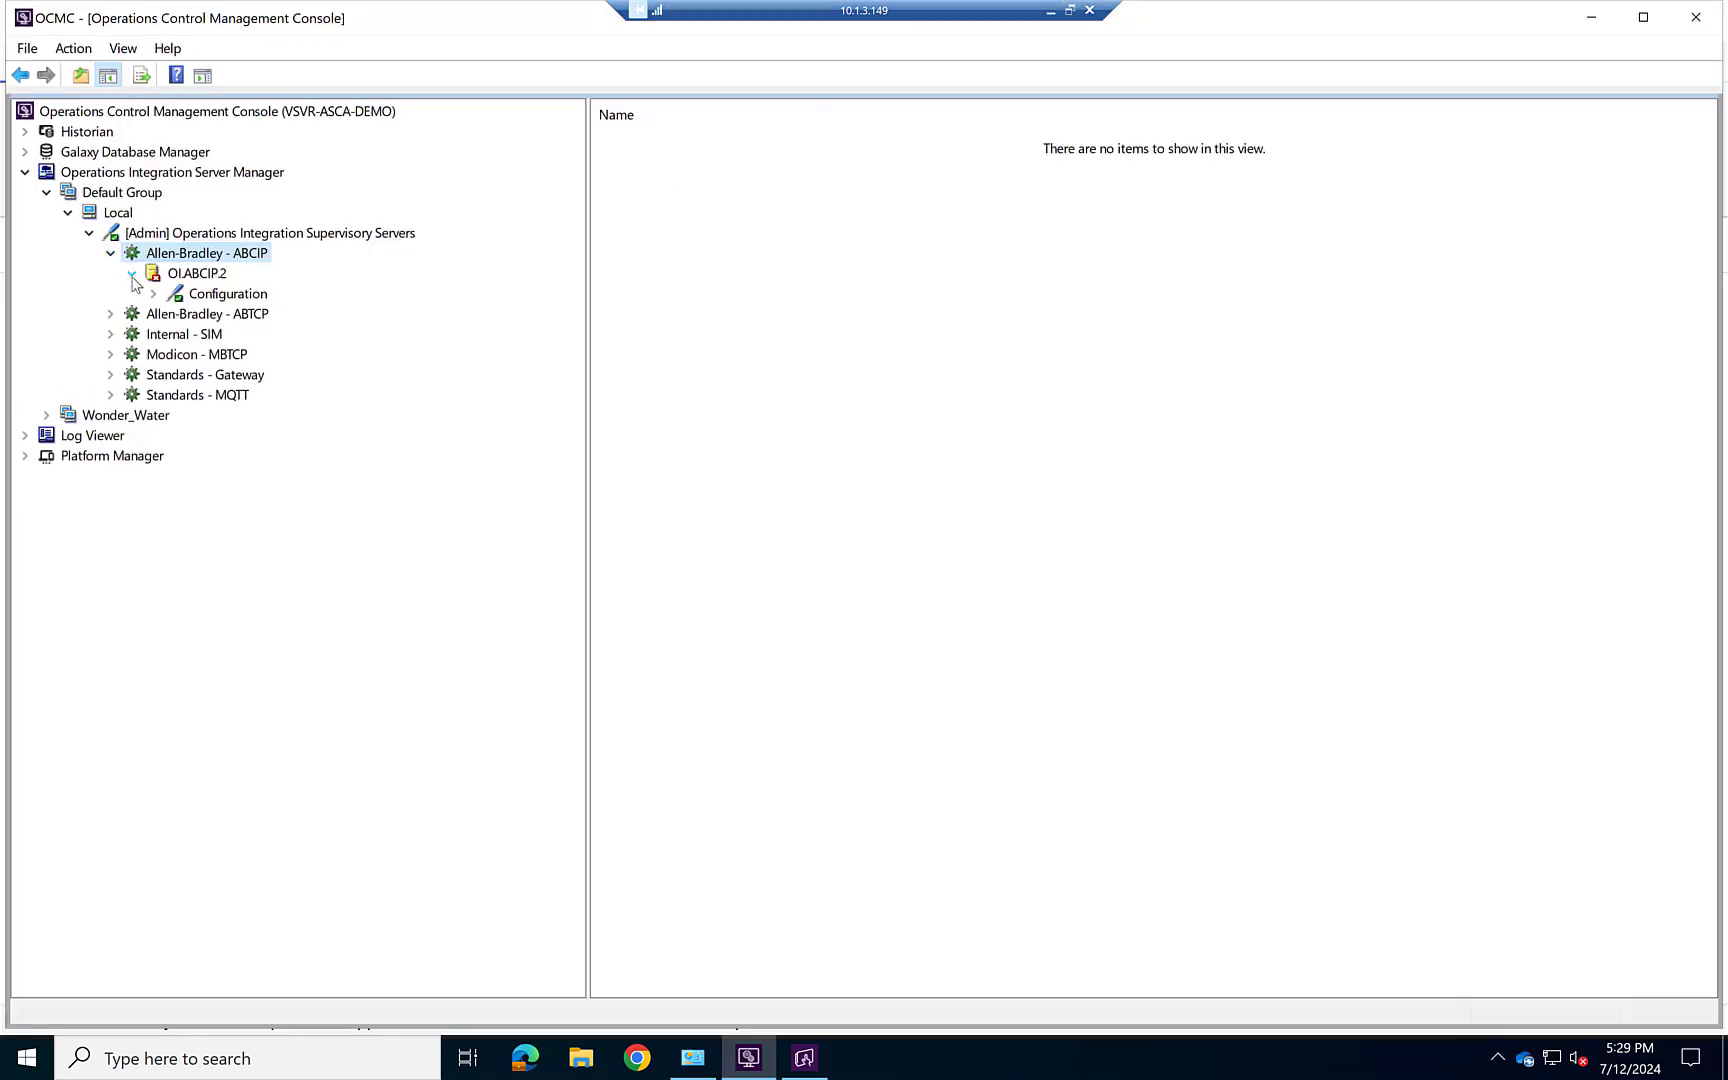
pyautogui.click(153, 294)
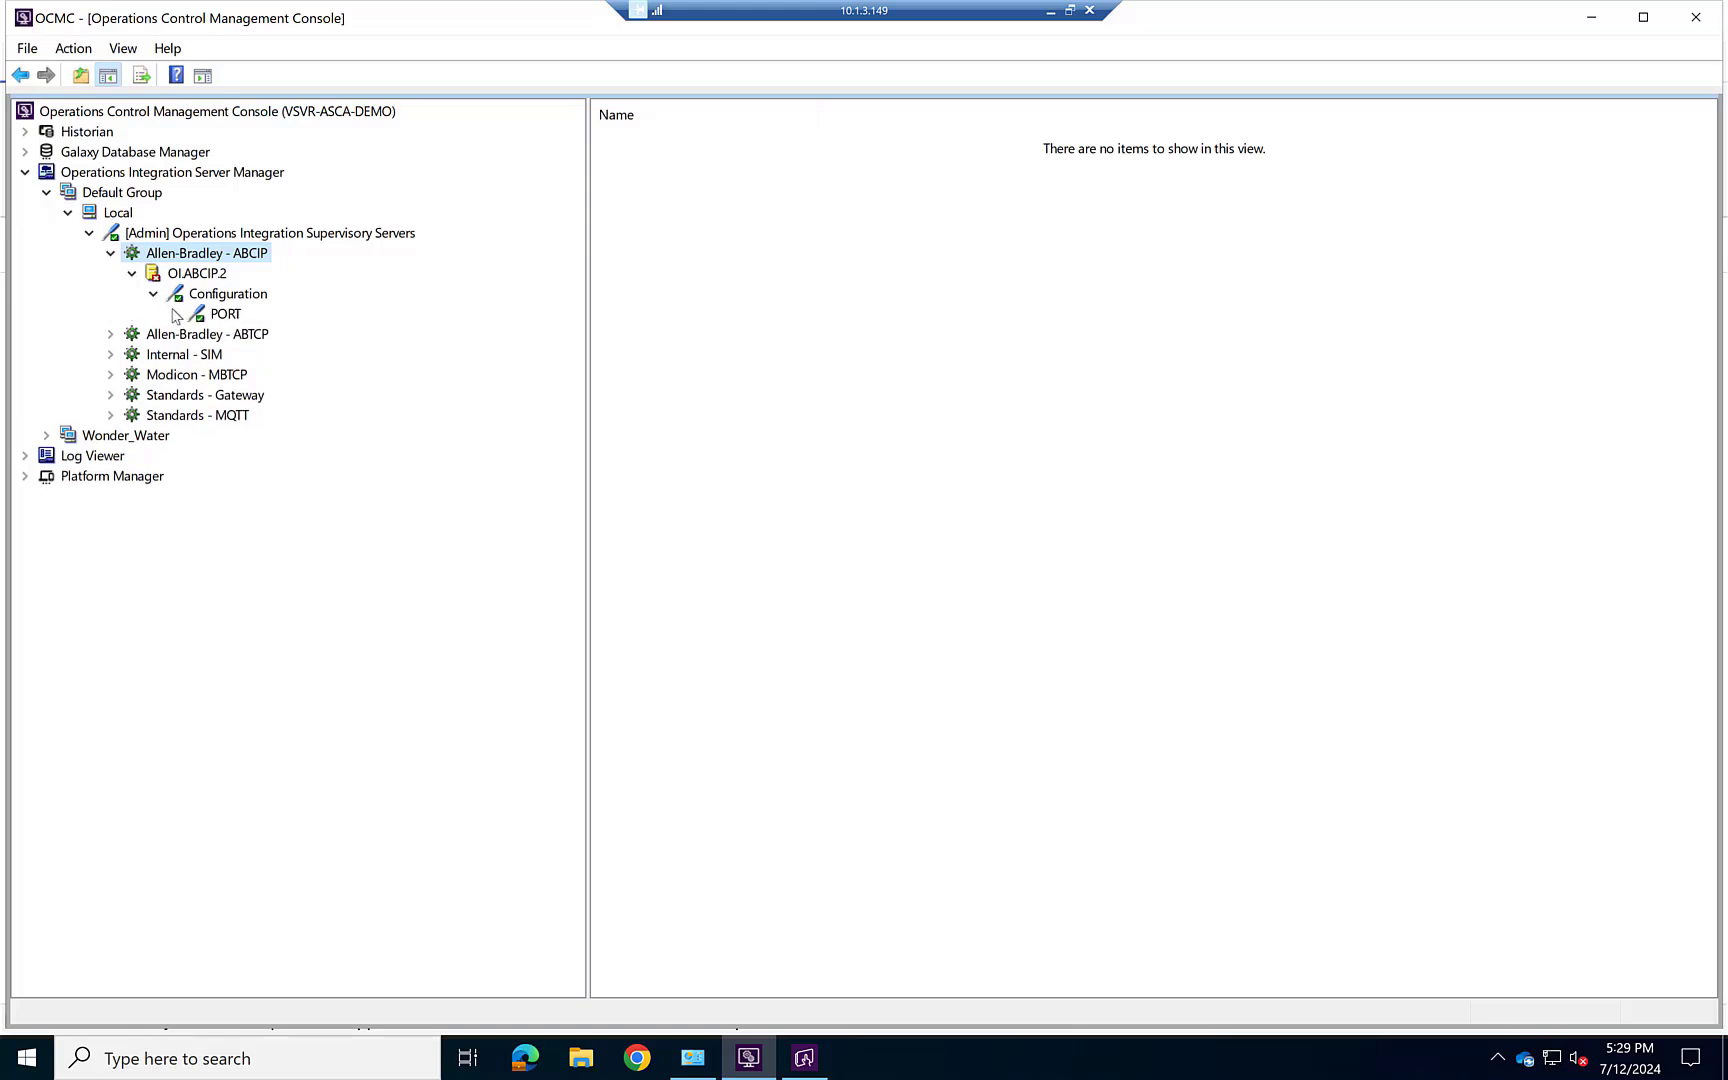
# - Add an ENB_CPLX connection under PORT named CompactLogix
pyautogui.rightClick(223, 315)
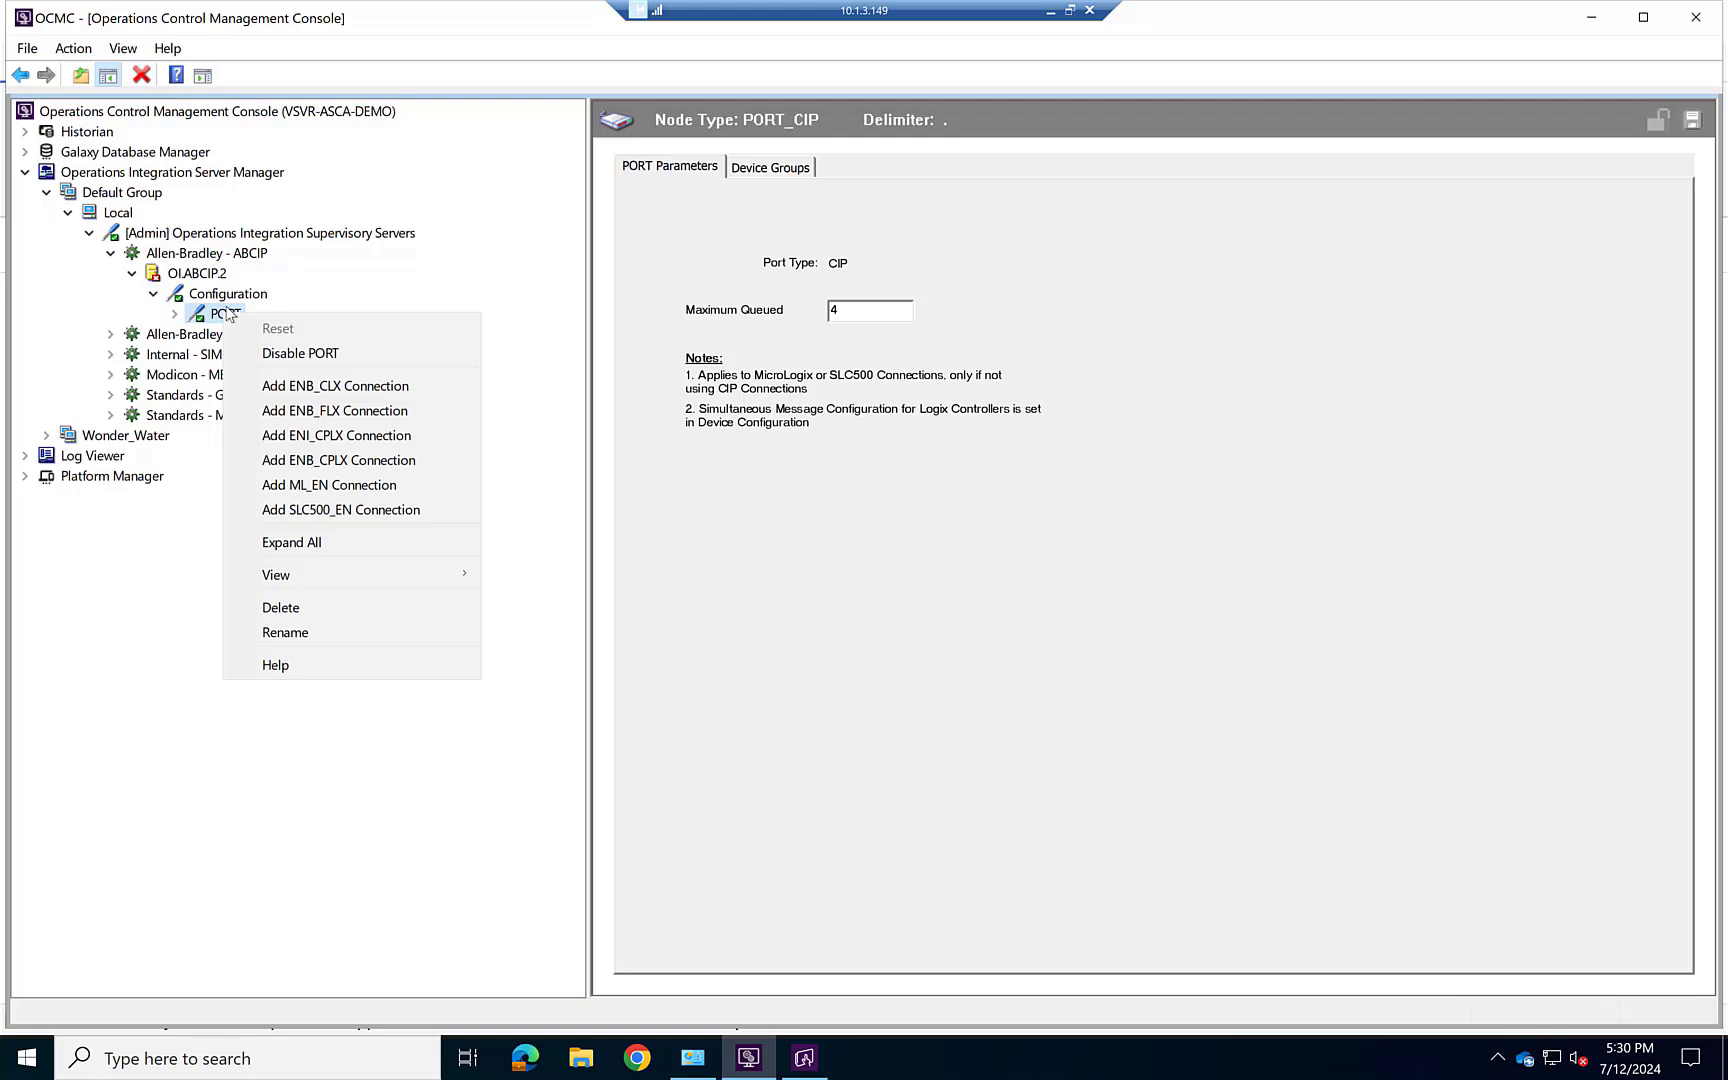
pyautogui.click(375, 460)
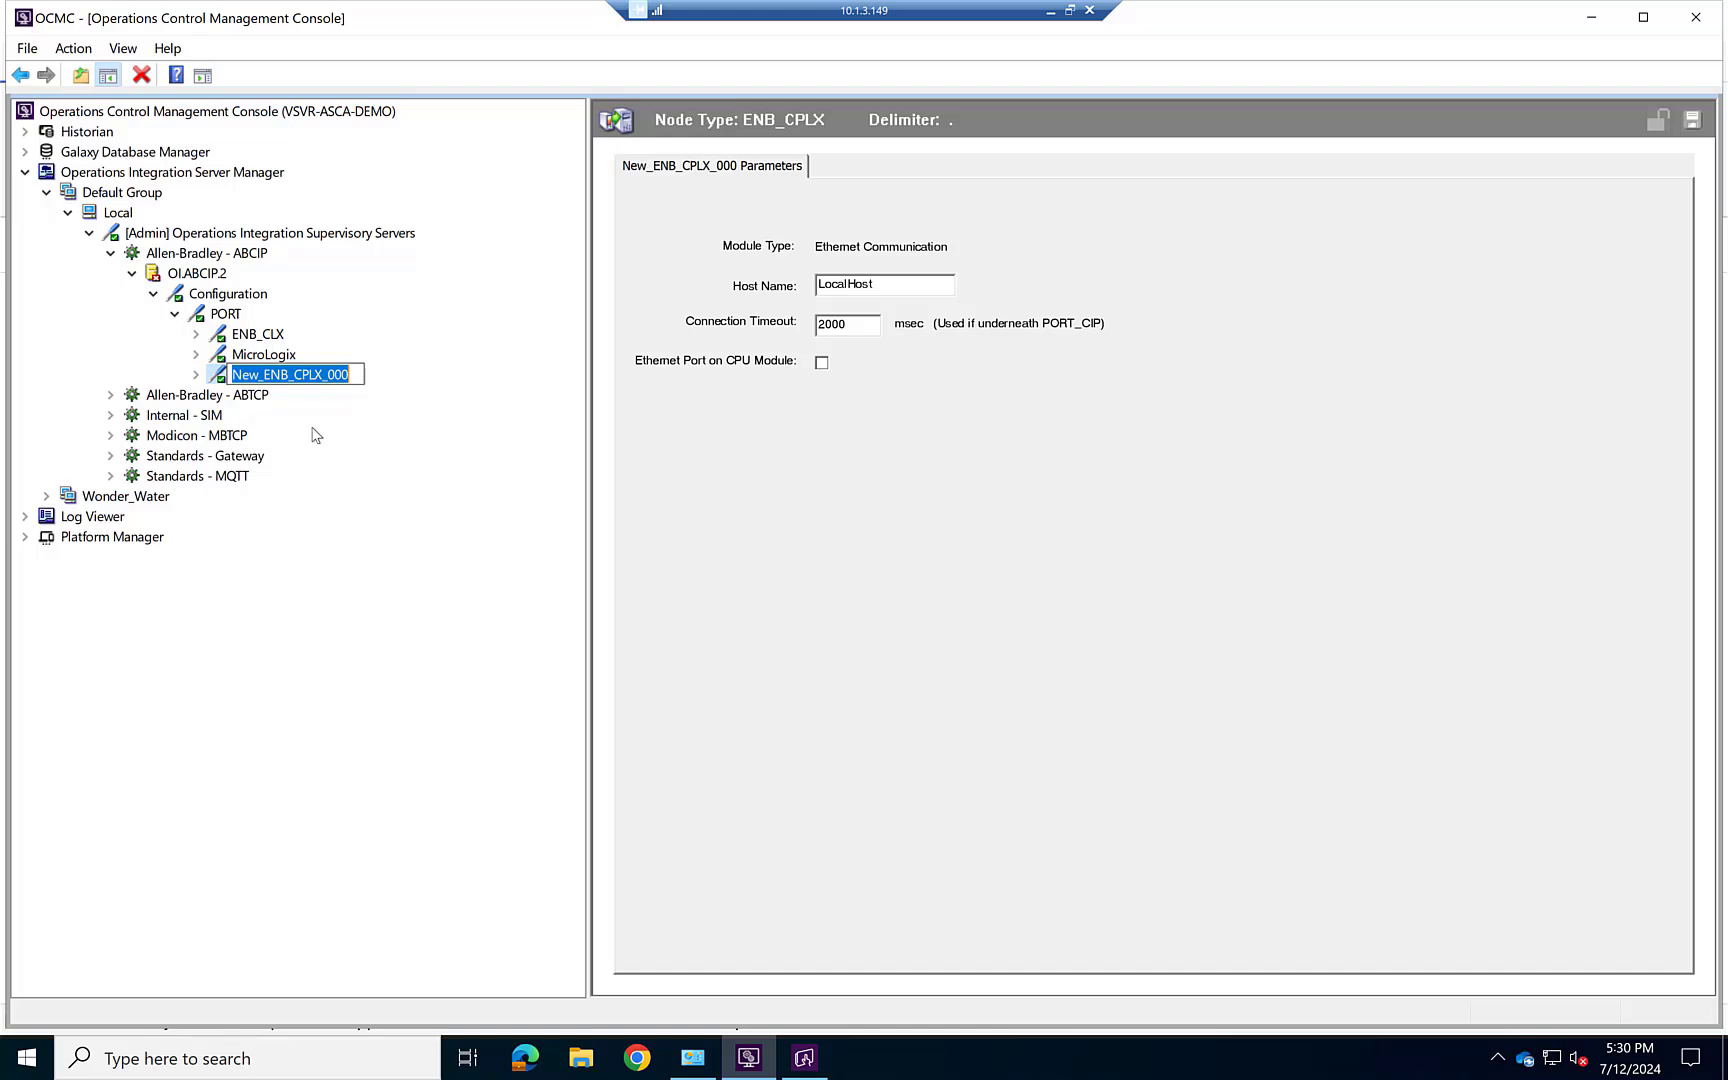
pyautogui.write('Compa')
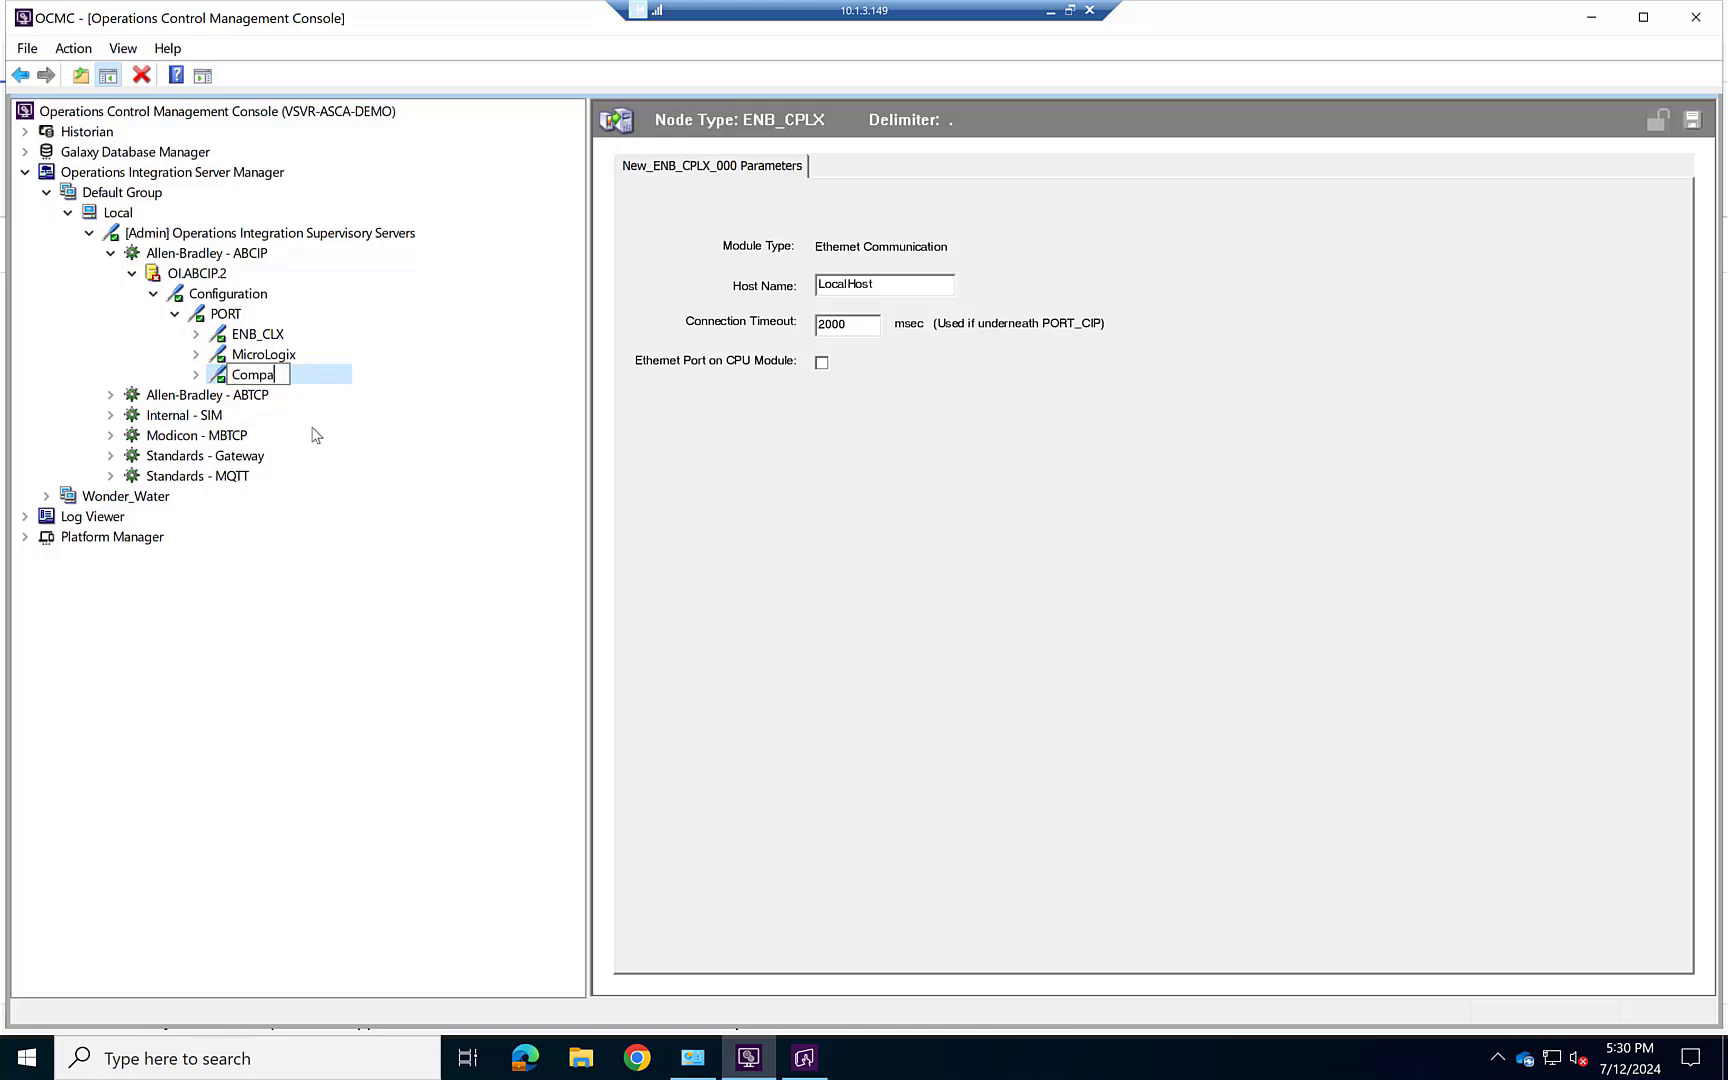
pyautogui.write('ctLogi')
pyautogui.write('x')
pyautogui.click(952, 452)
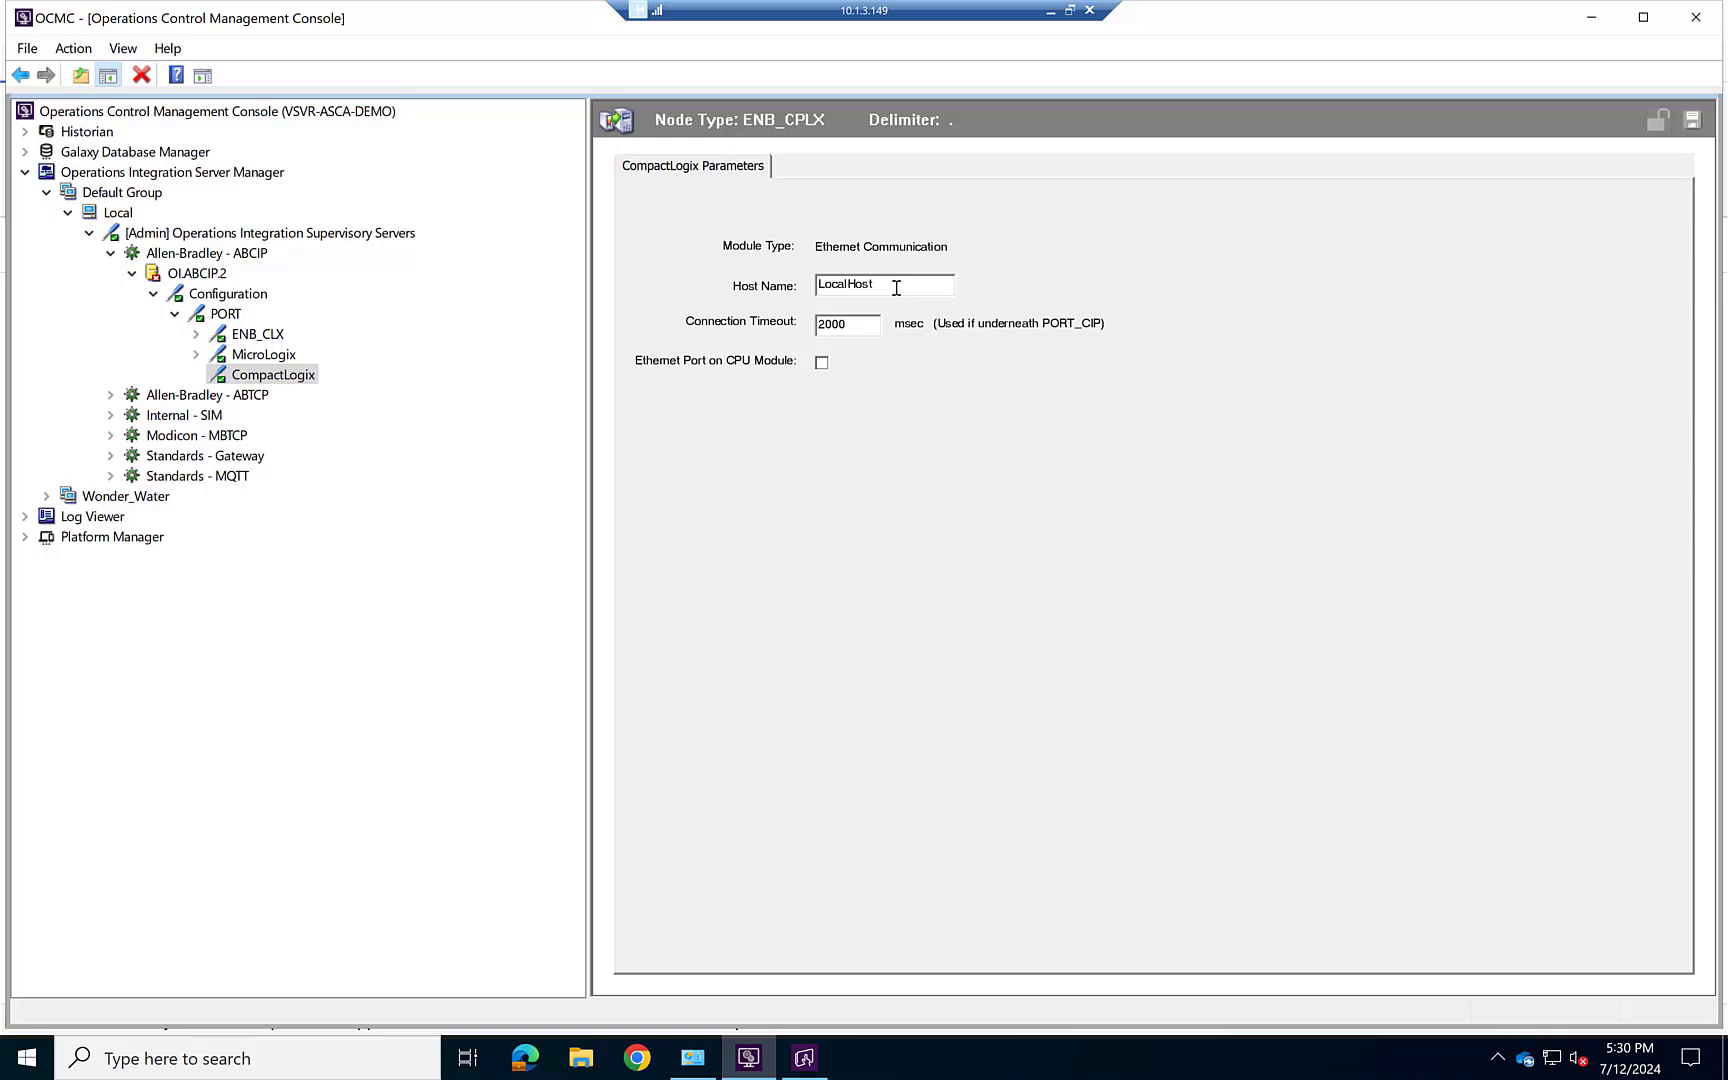
# - Add a BACKPLANE_CPLX connection under CompactLogix, keeping its default name
pyautogui.rightClick(268, 381)
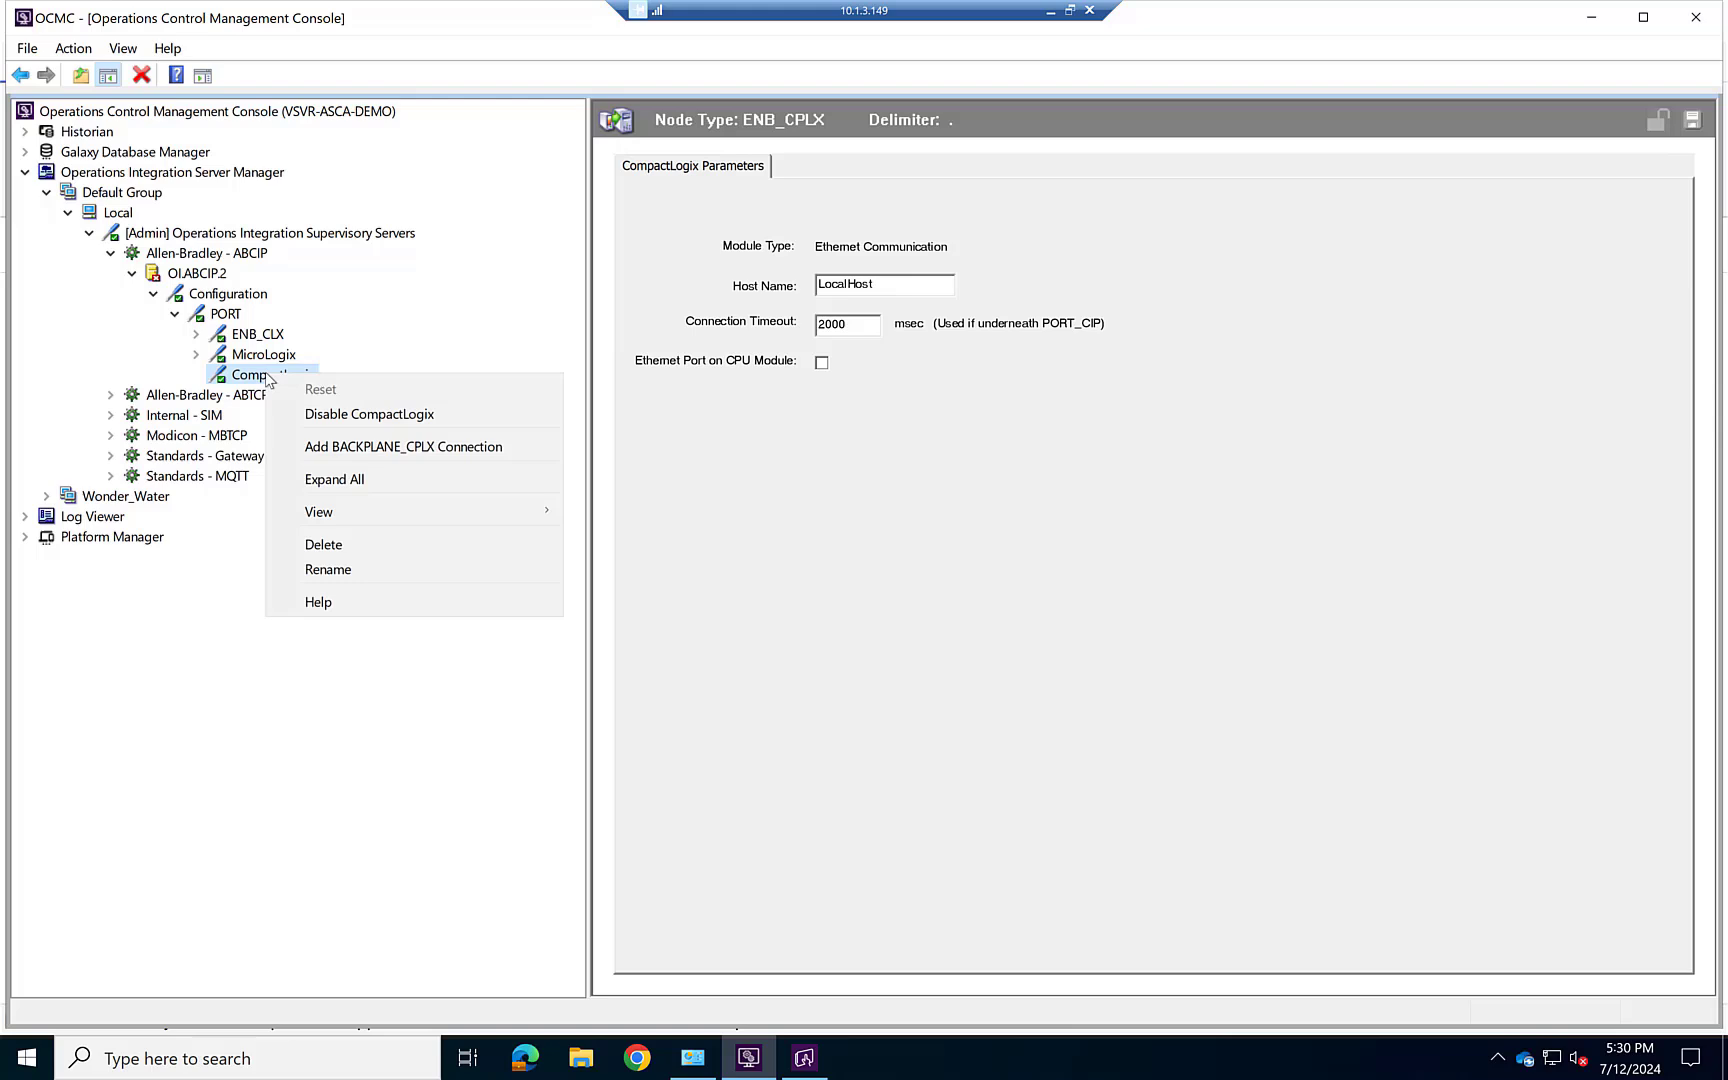
pyautogui.click(453, 452)
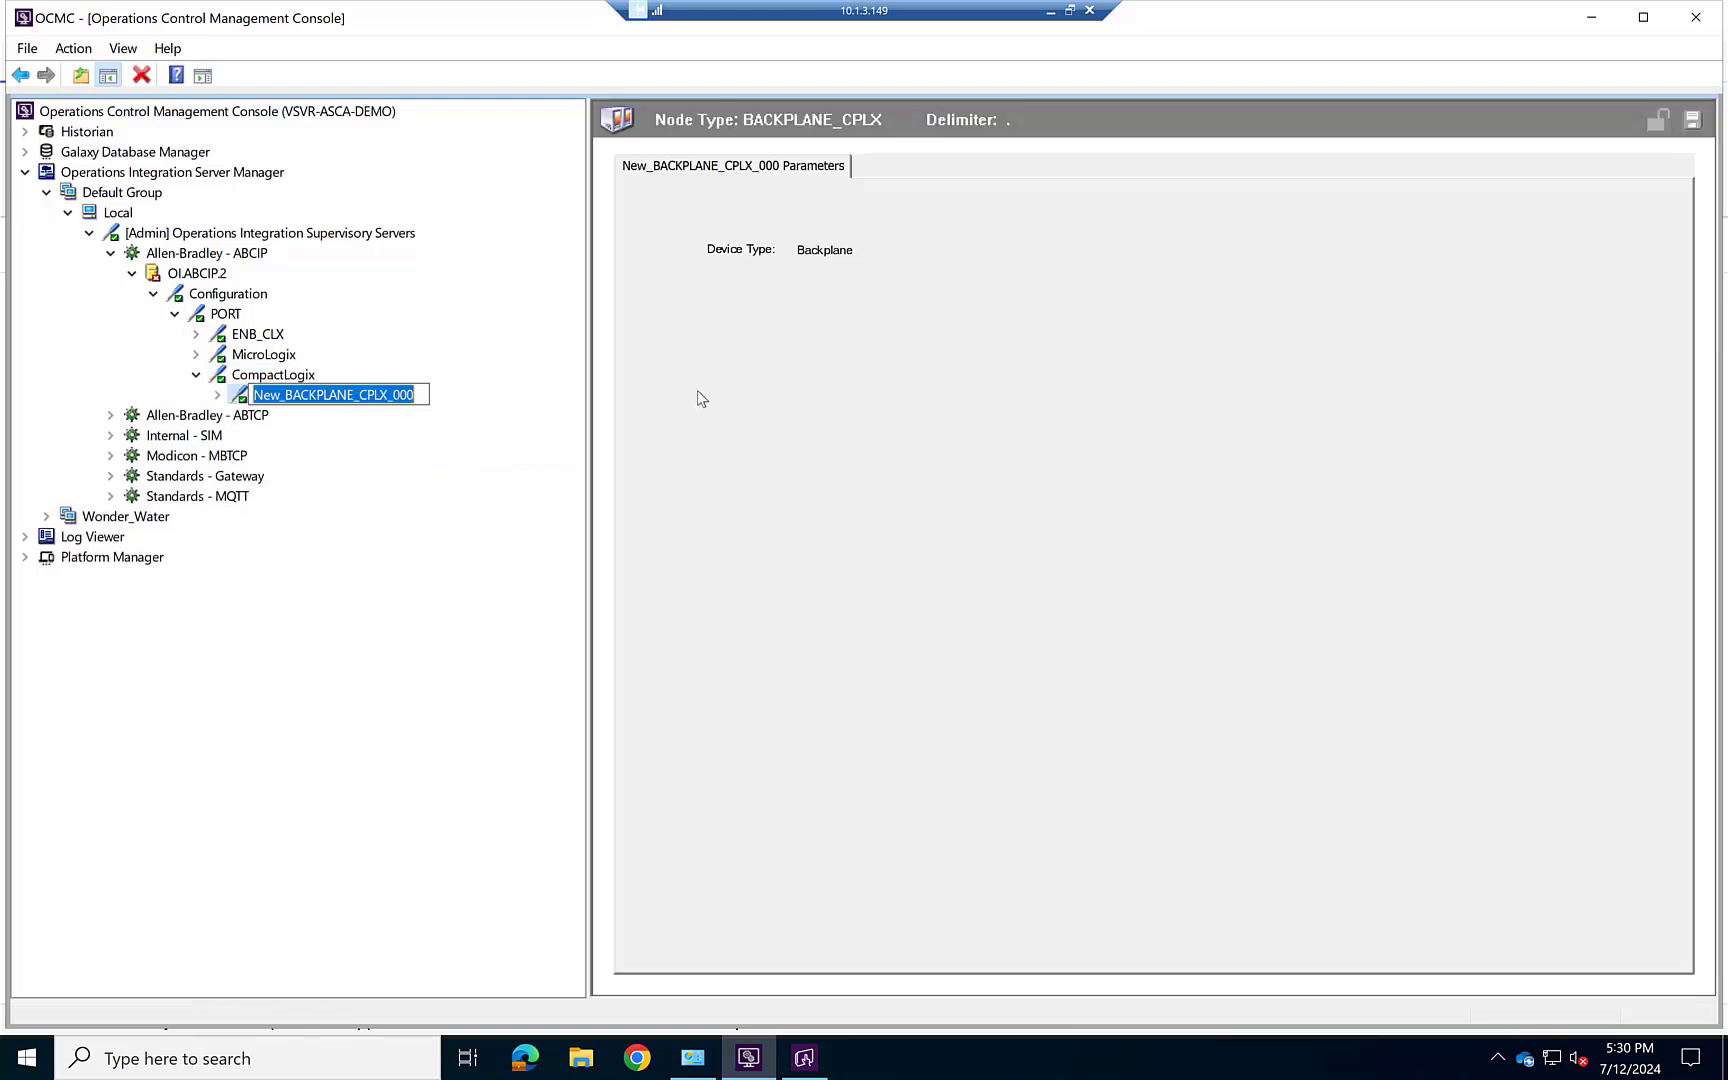
pyautogui.press('Return')
# - Change CompactLogix's host name from LocalHost to 10.1.117.107 and save it
pyautogui.click(300, 376)
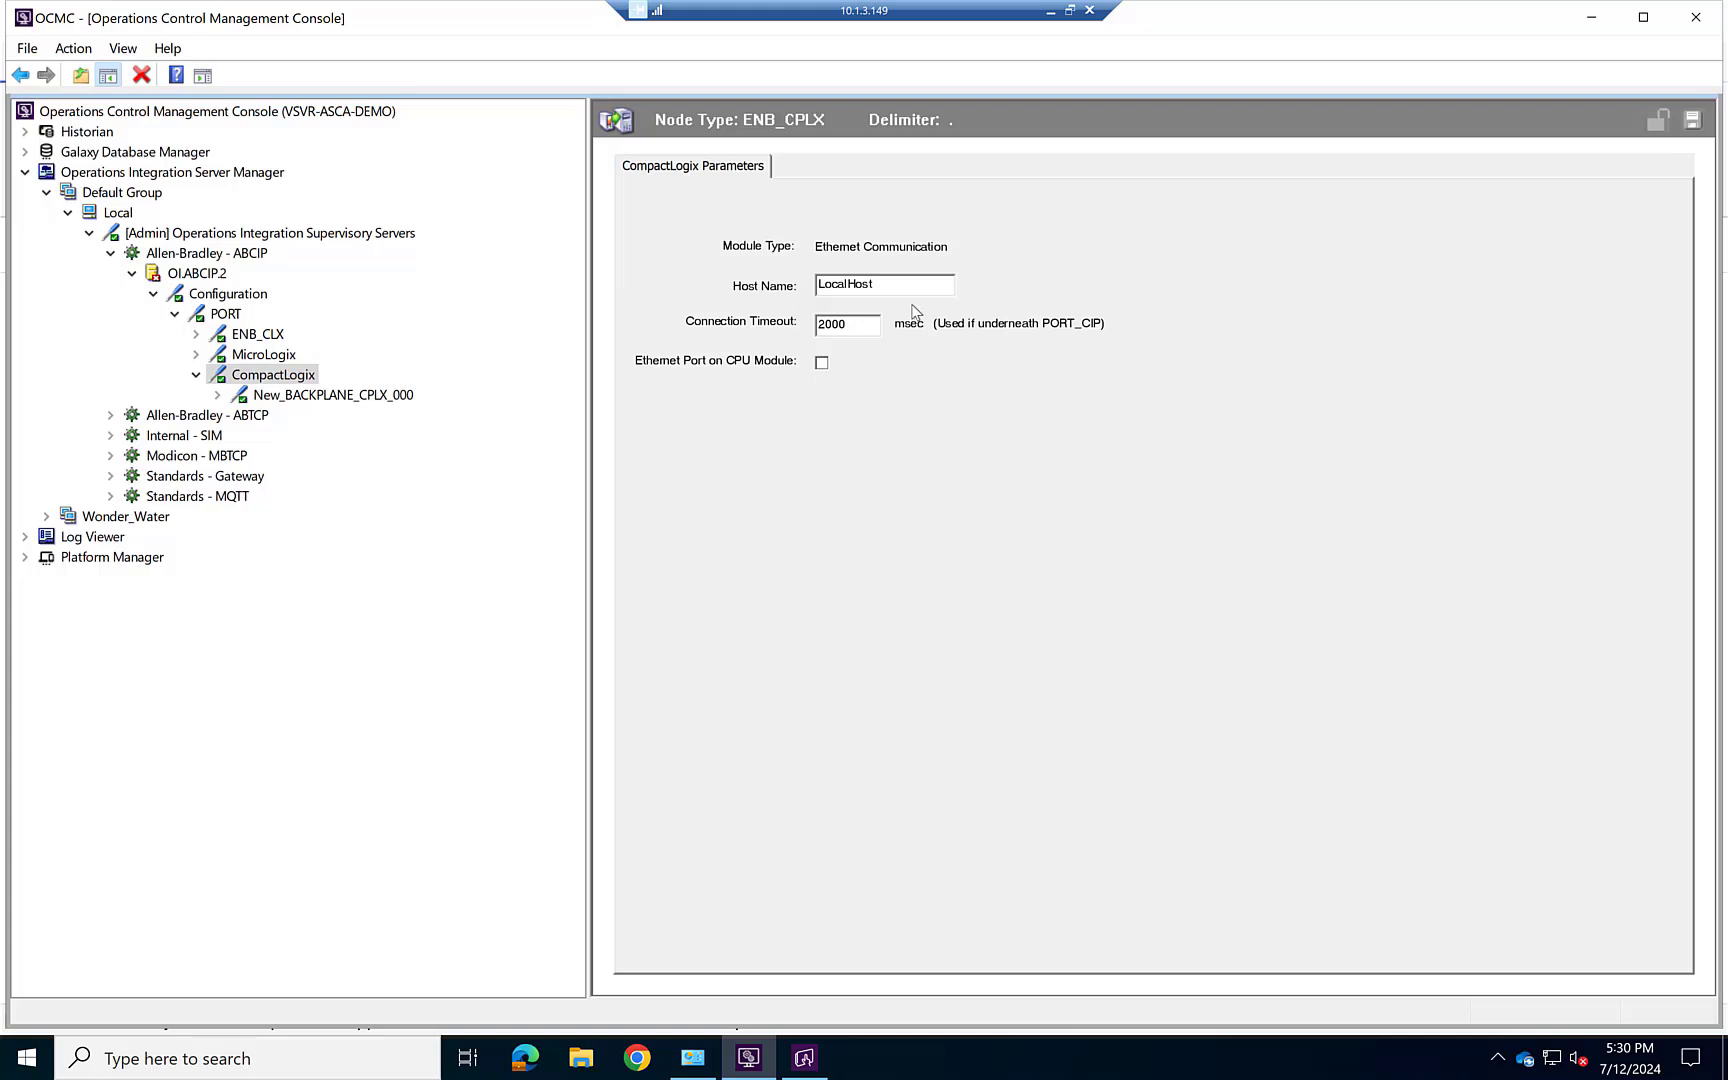
pyautogui.moveTo(880, 284); pyautogui.dragTo(778, 289)
pyautogui.write('10.1.1')
pyautogui.write('17.107')
pyautogui.click(1692, 119)
pyautogui.click(329, 396)
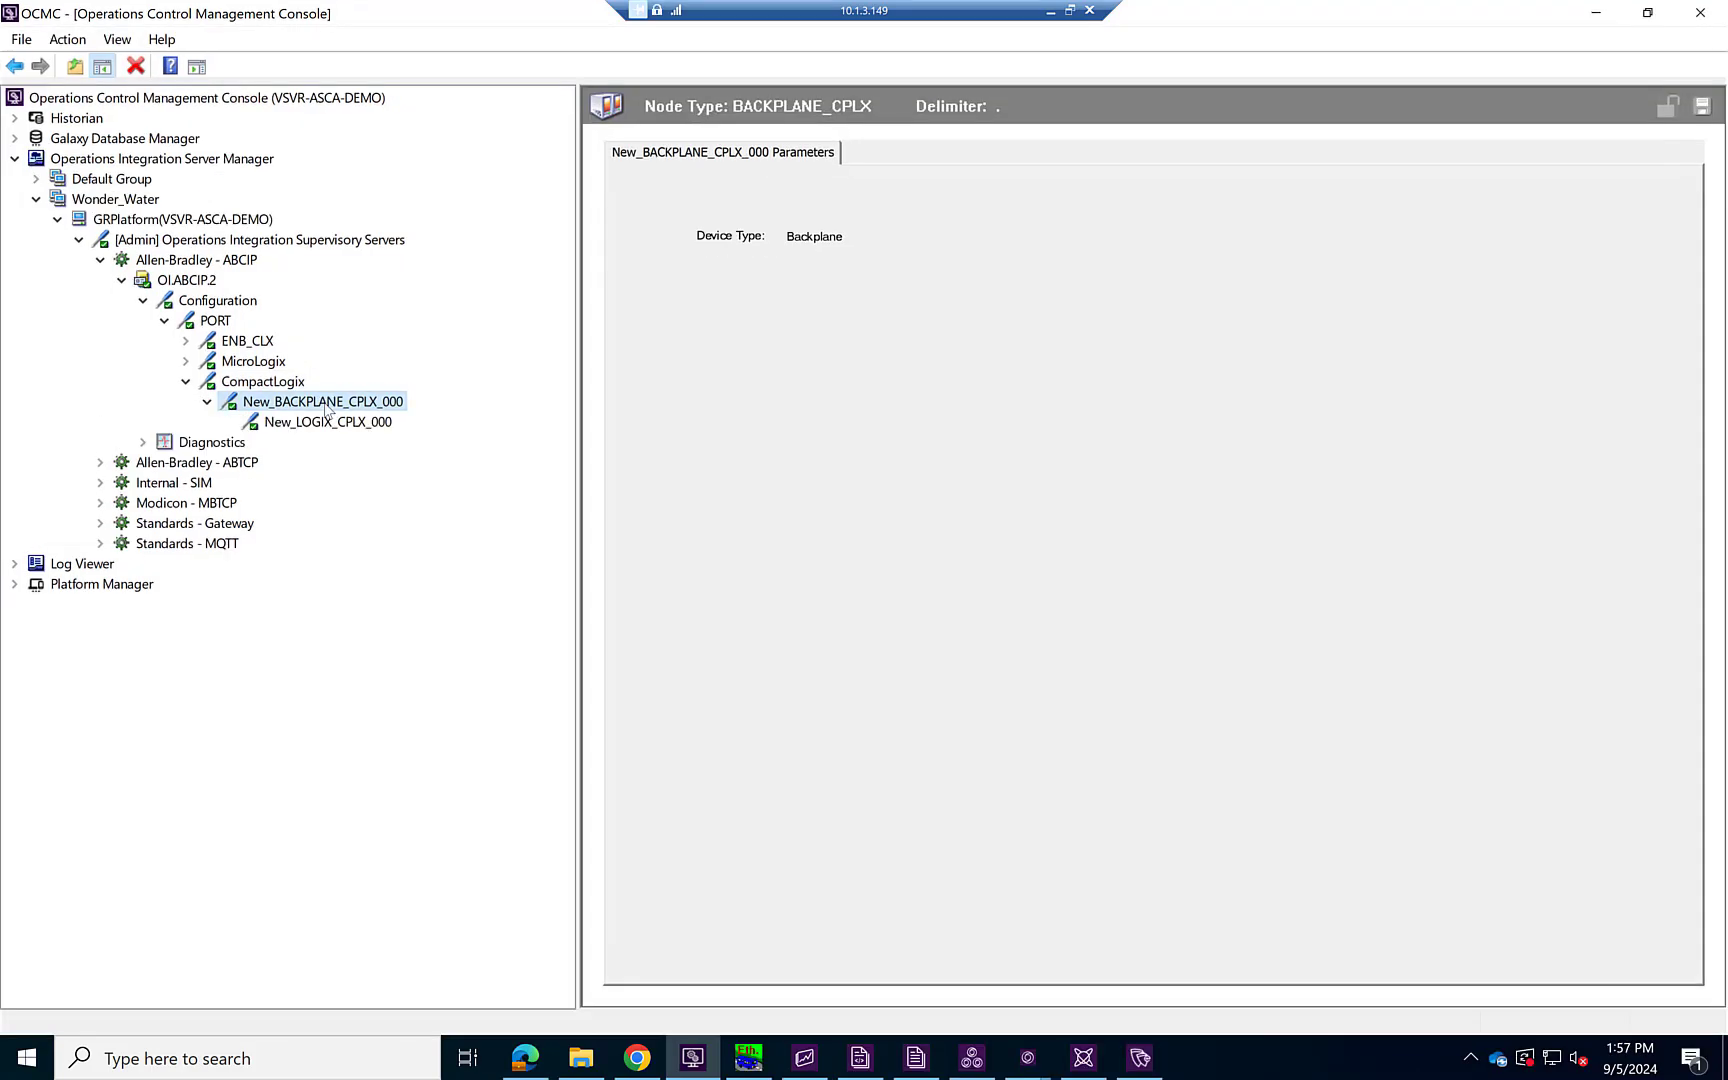
# - Add a LOGIX_CPLX connection under New_BACKPLANE_CPLX_000 and show New_LOGIX_CPLX_000's parameters
pyautogui.rightClick(327, 407)
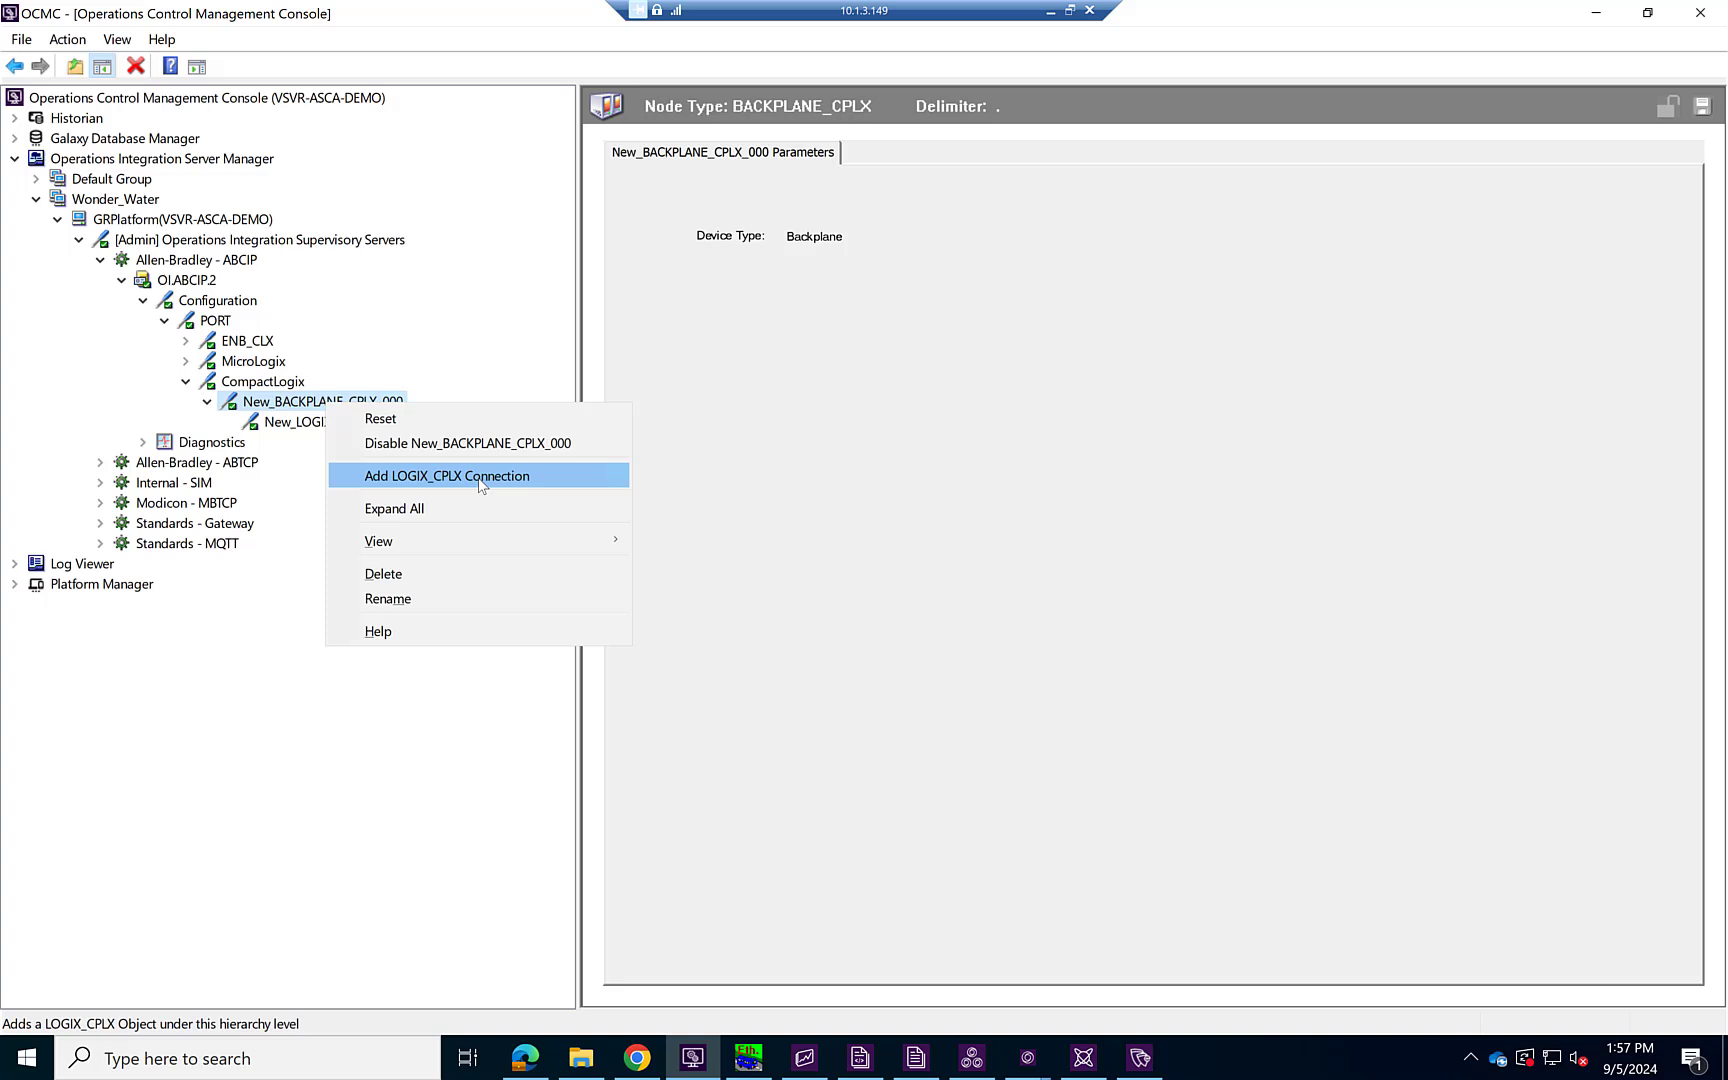
pyautogui.click(358, 700)
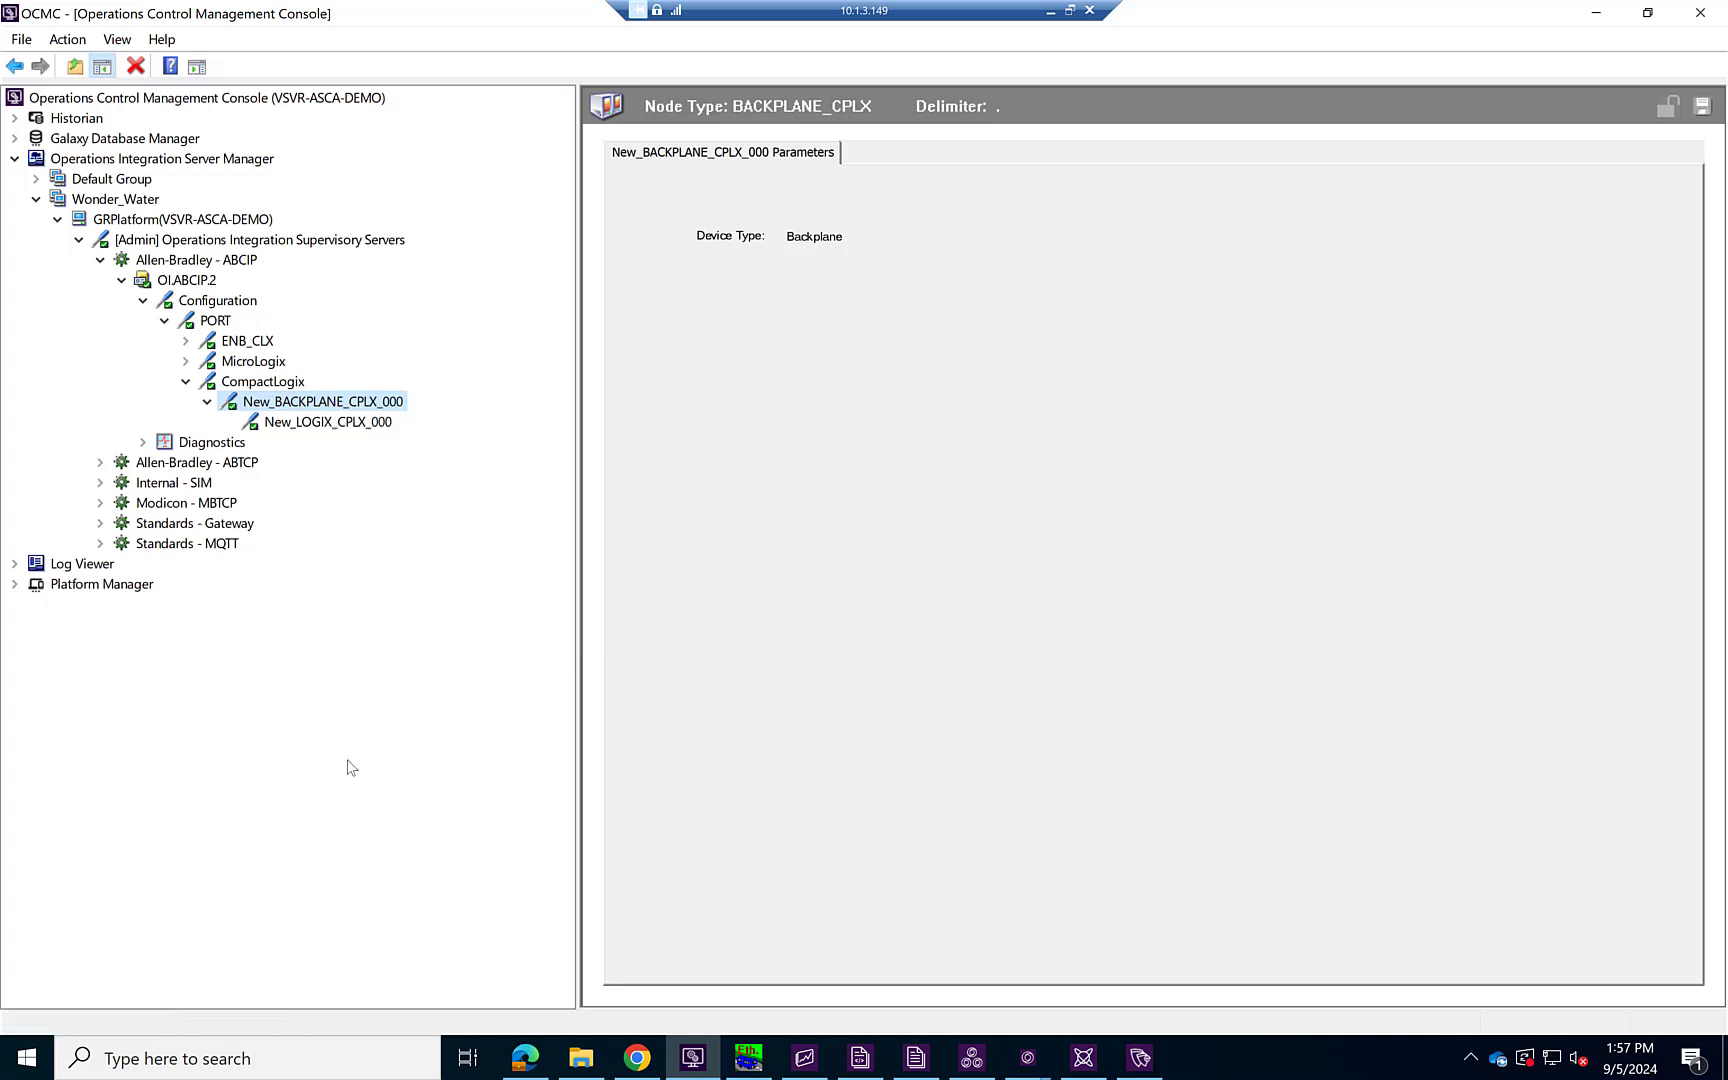
pyautogui.click(330, 424)
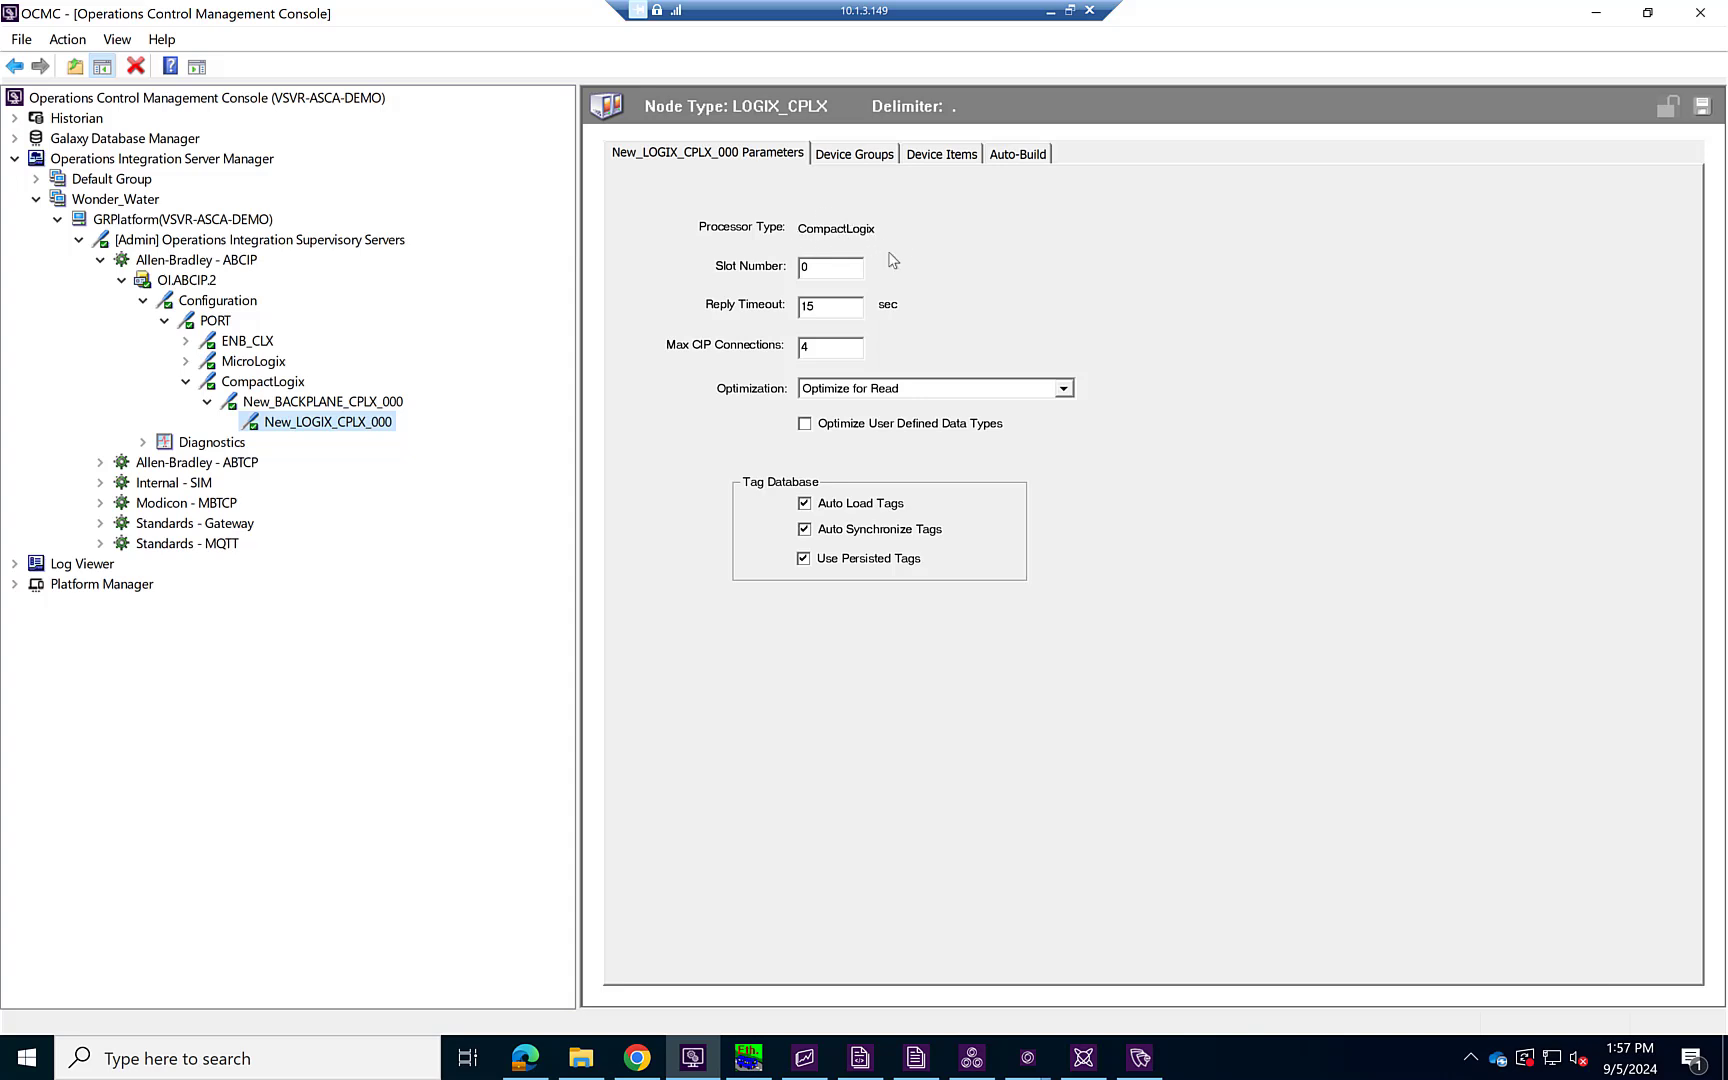
# - Check the Topic2 device group and VLV001 device items, then view the Auto-Build page
pyautogui.click(874, 162)
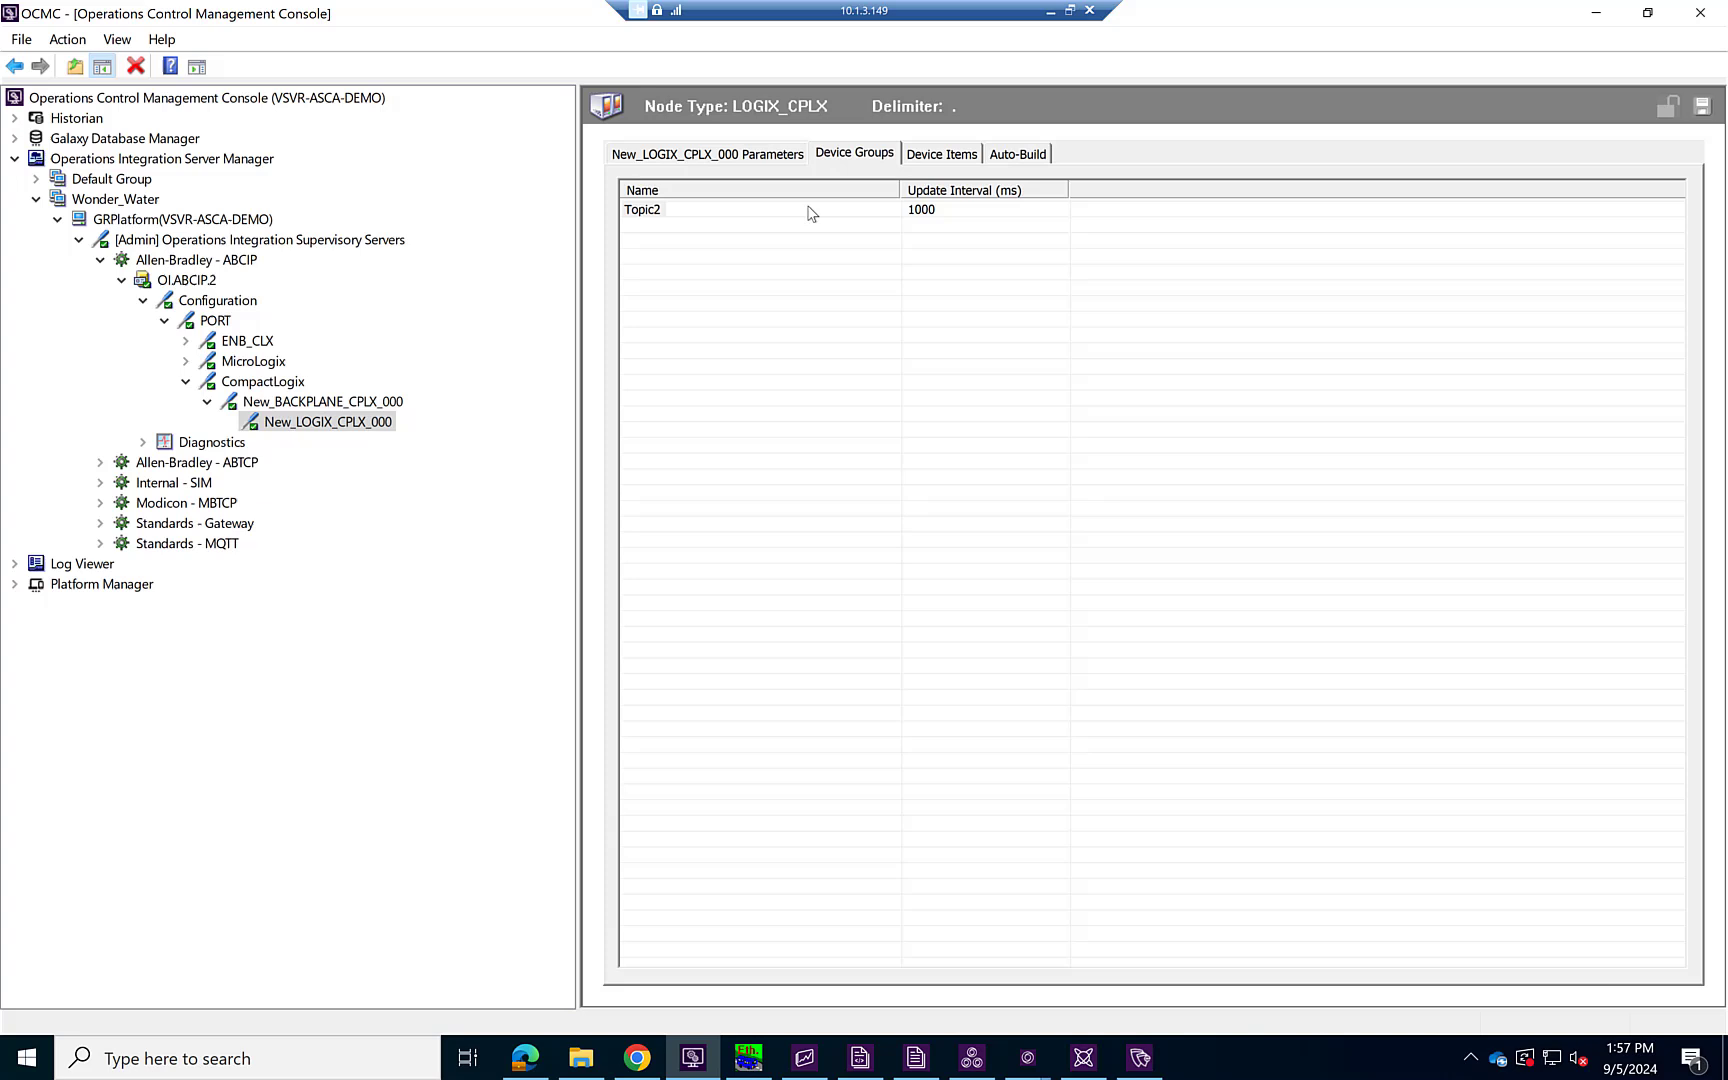
pyautogui.click(949, 158)
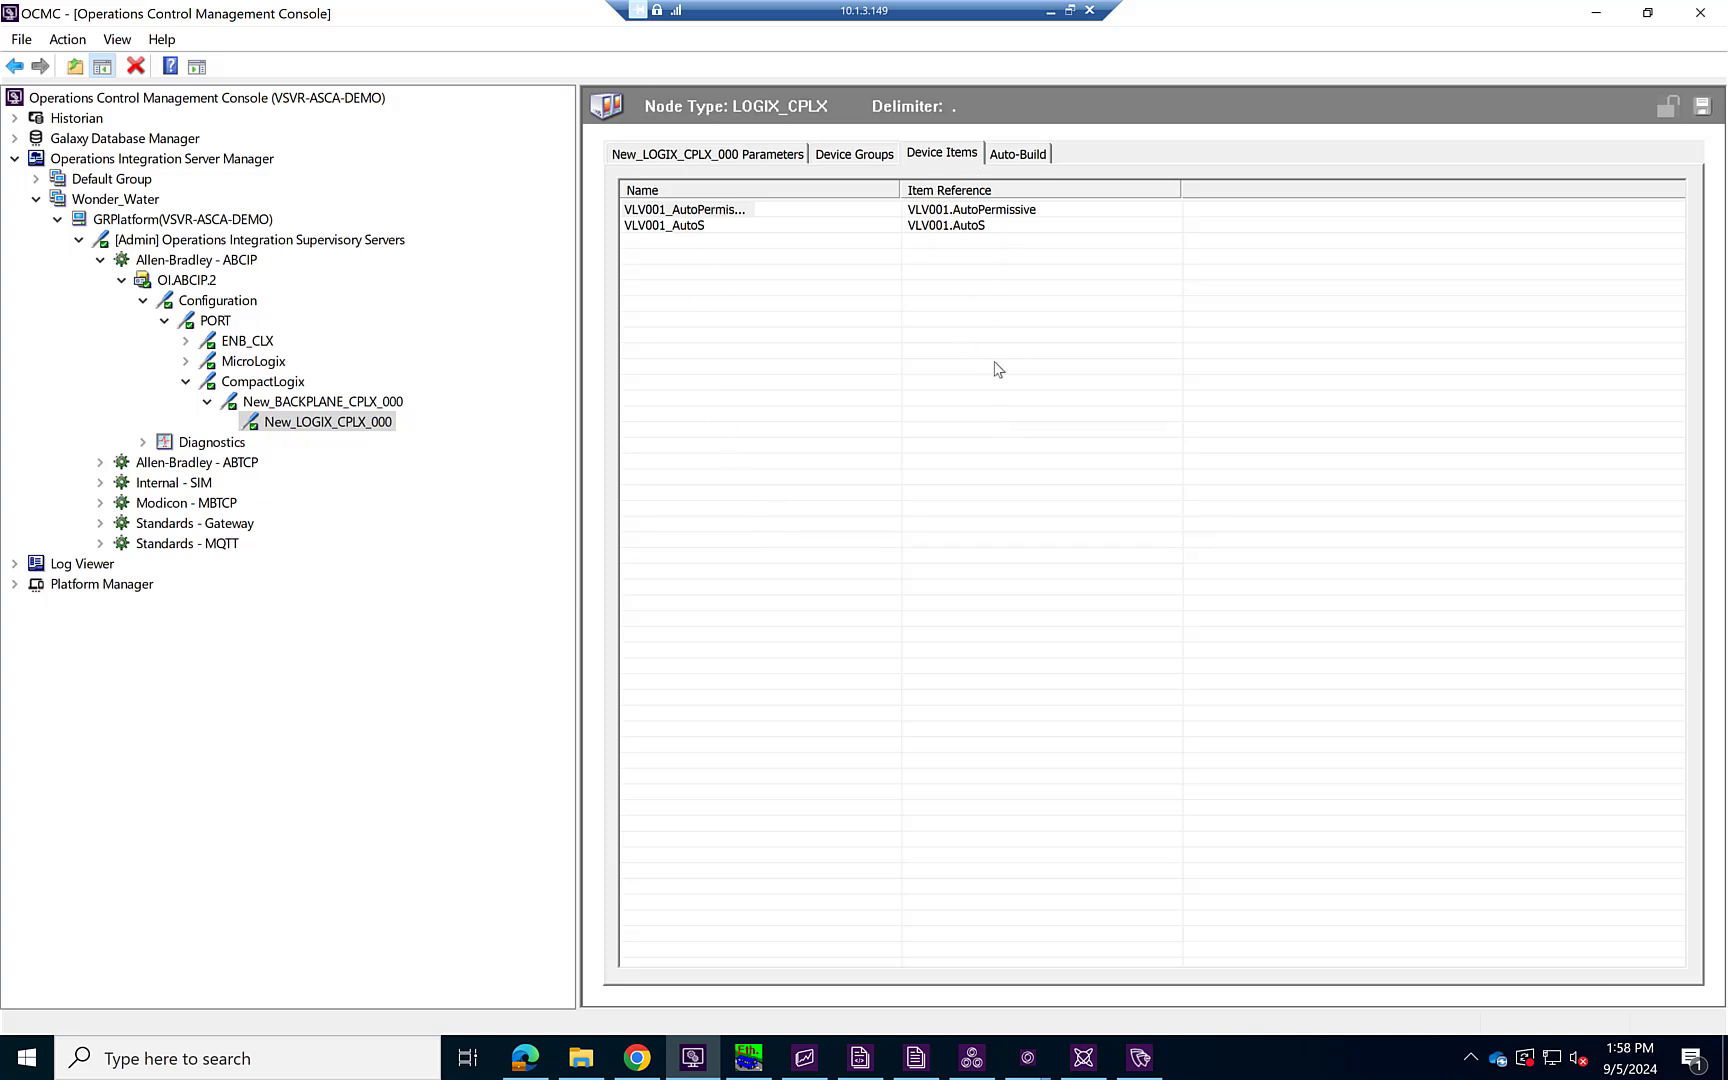
pyautogui.click(1028, 160)
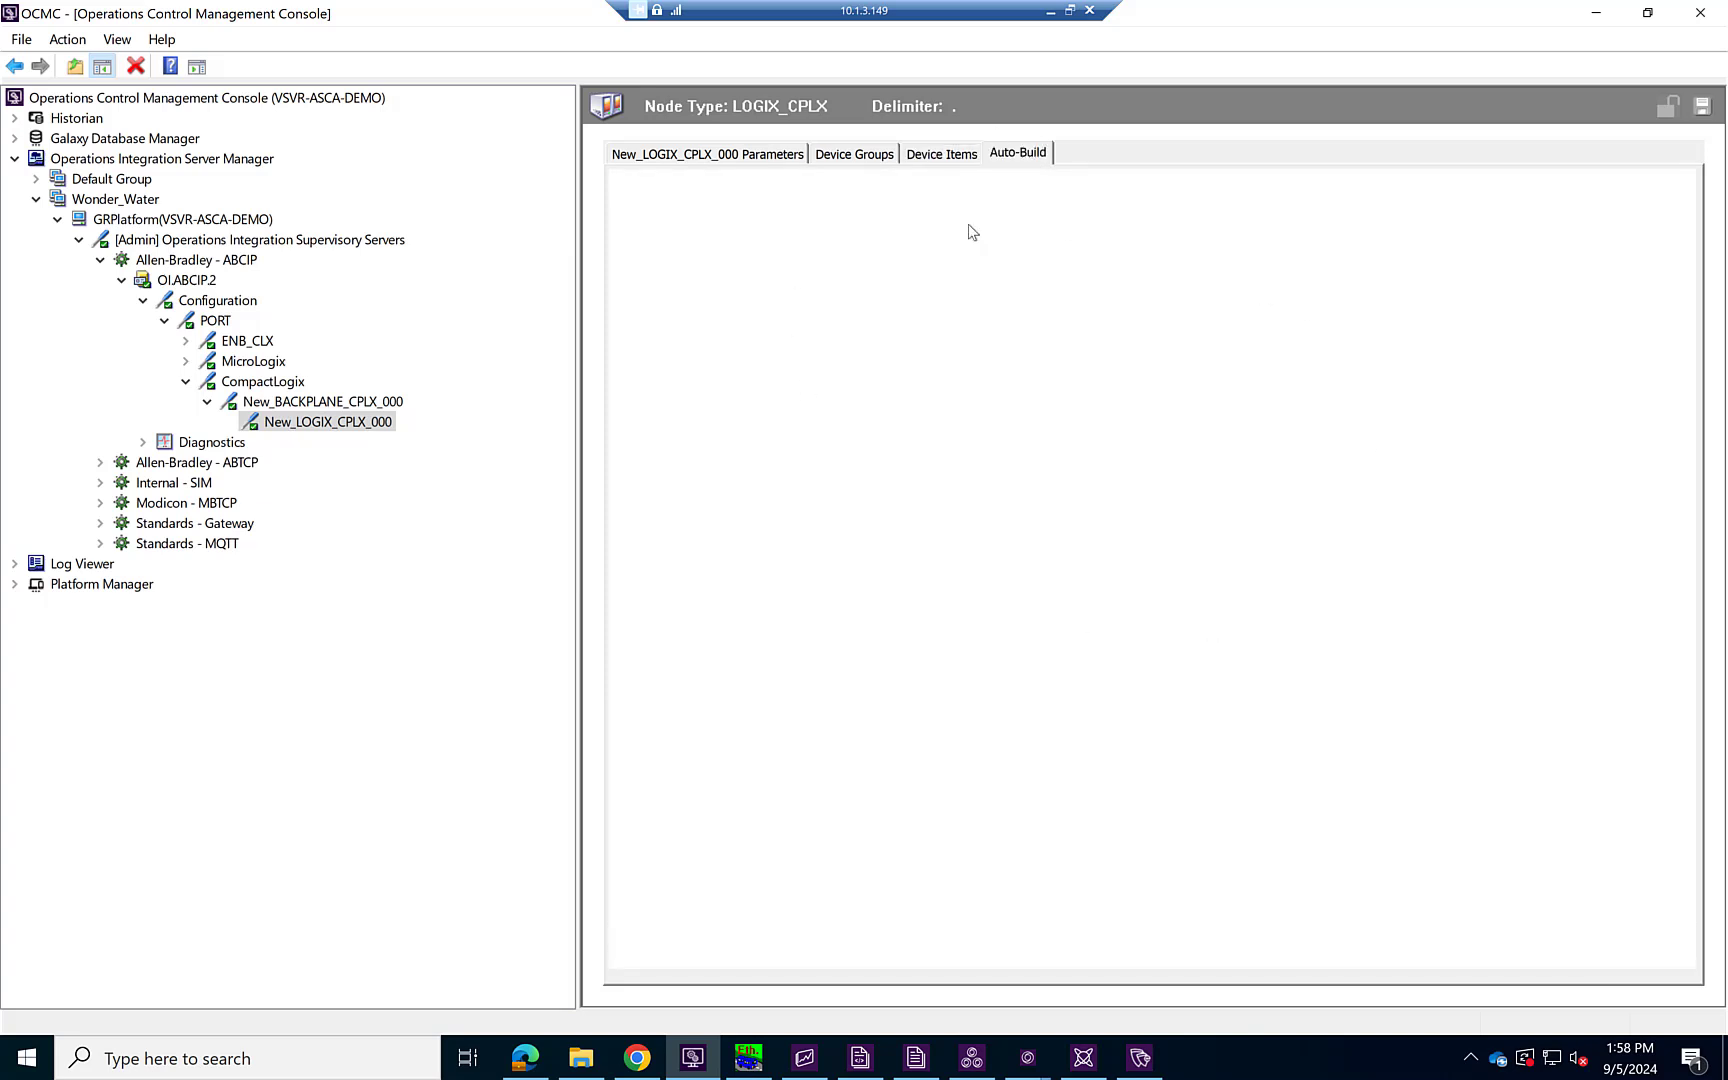
# - Switch back to New_LOGIX_CPLX_000's Parameters page
pyautogui.click(681, 160)
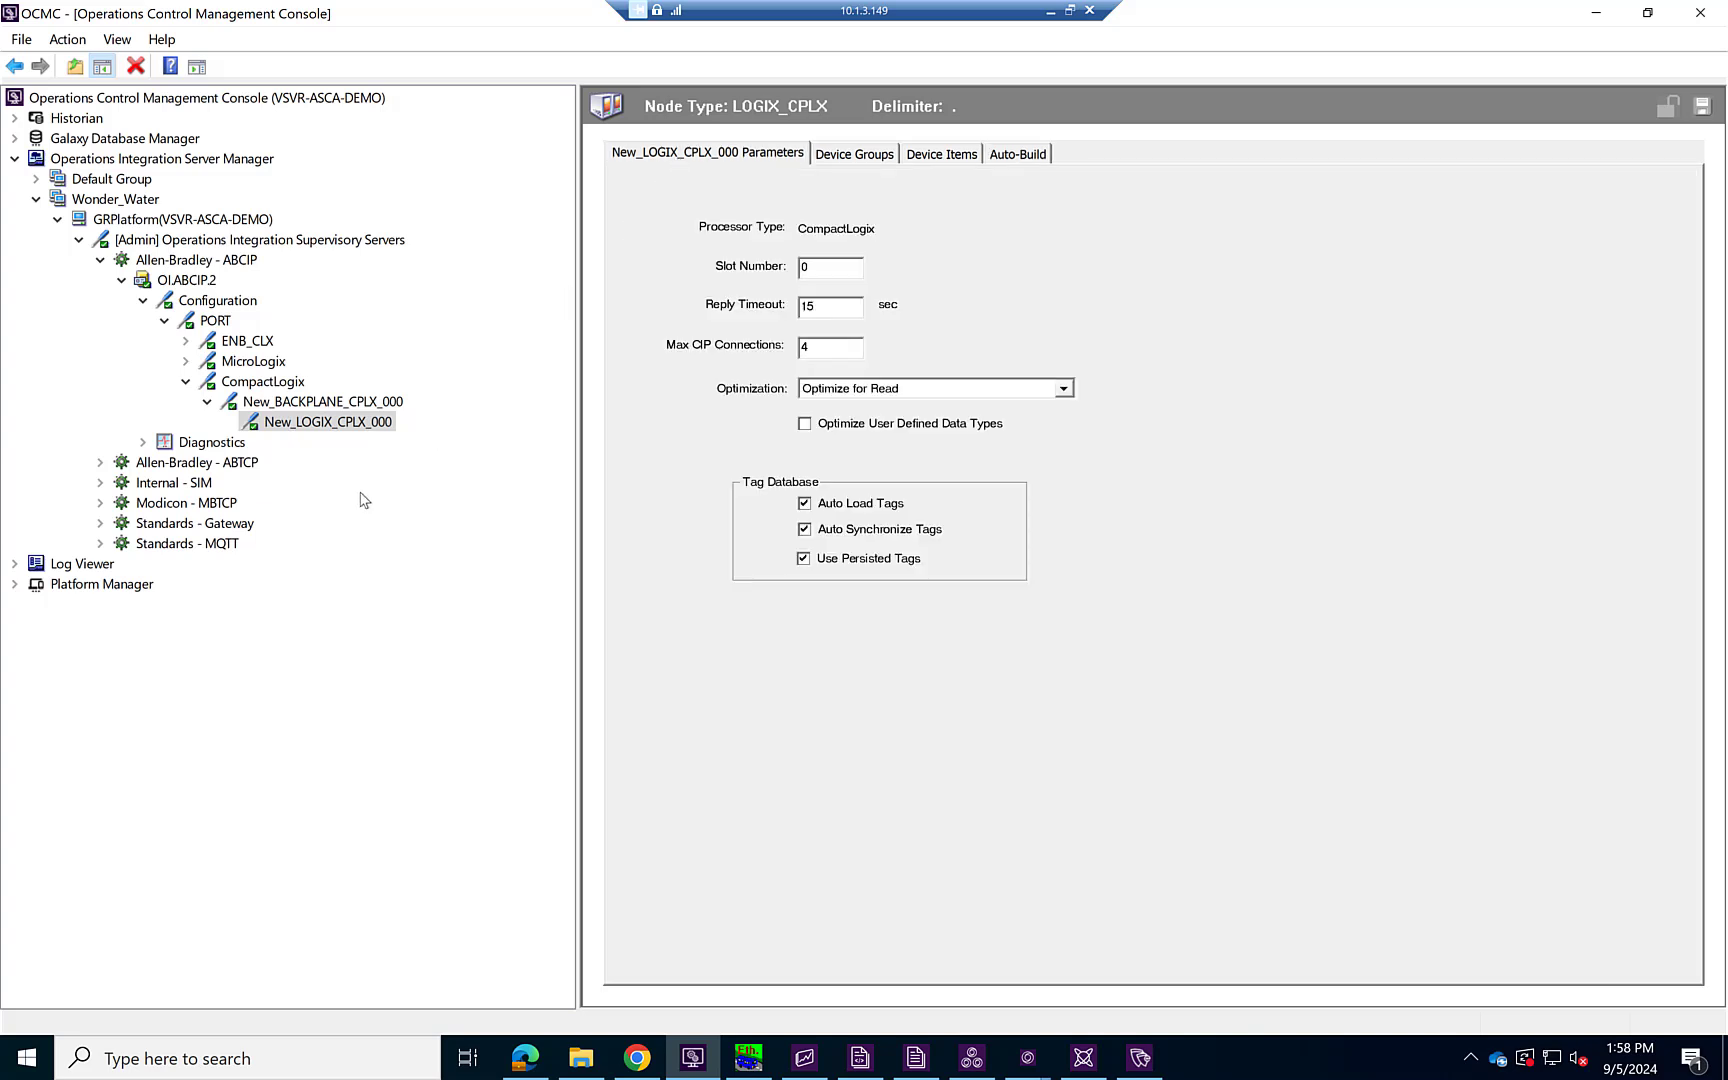